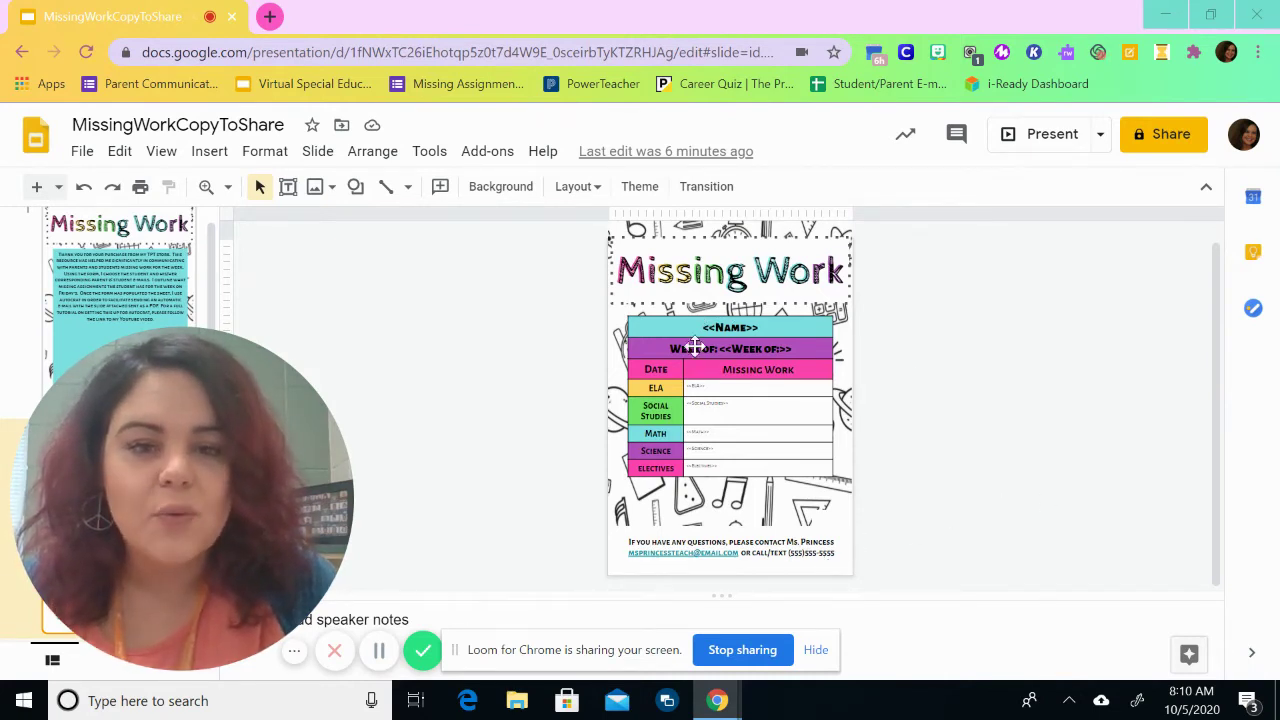
Step: Select the footer contact-details text box in the Missing Work slide template
left_click(779, 557)
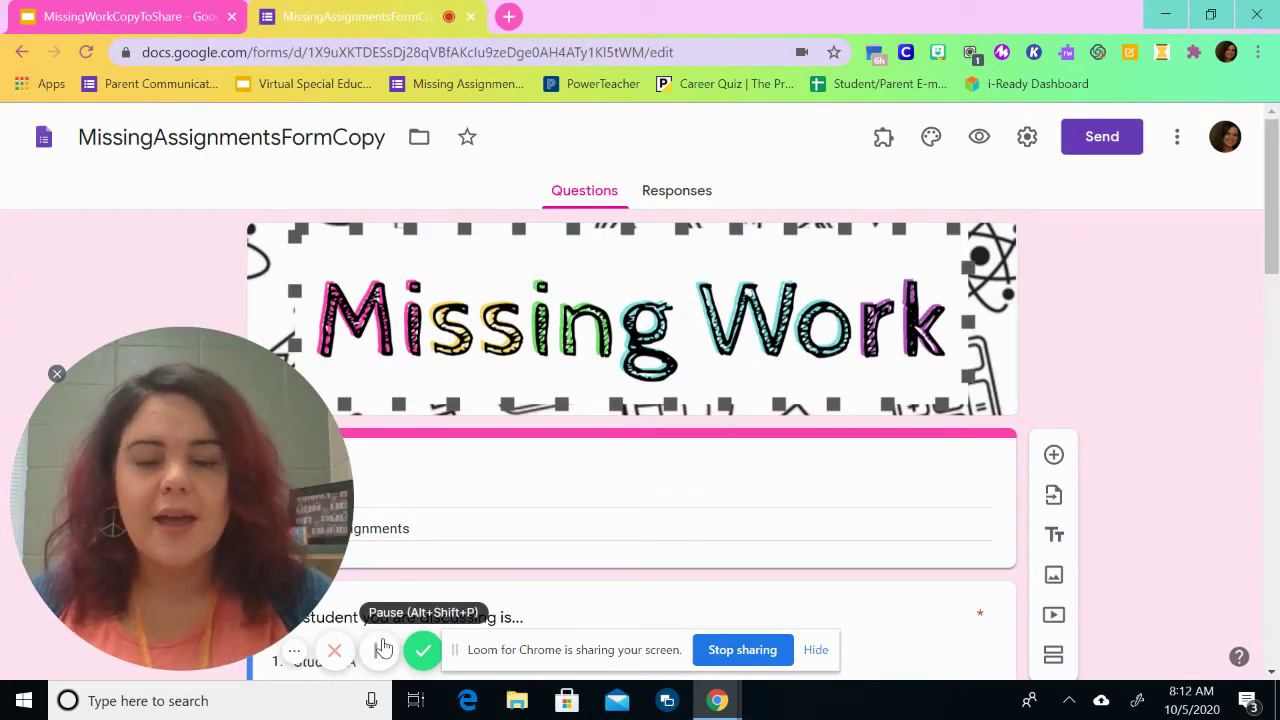
left_click_drag(1273, 228, 1277, 325)
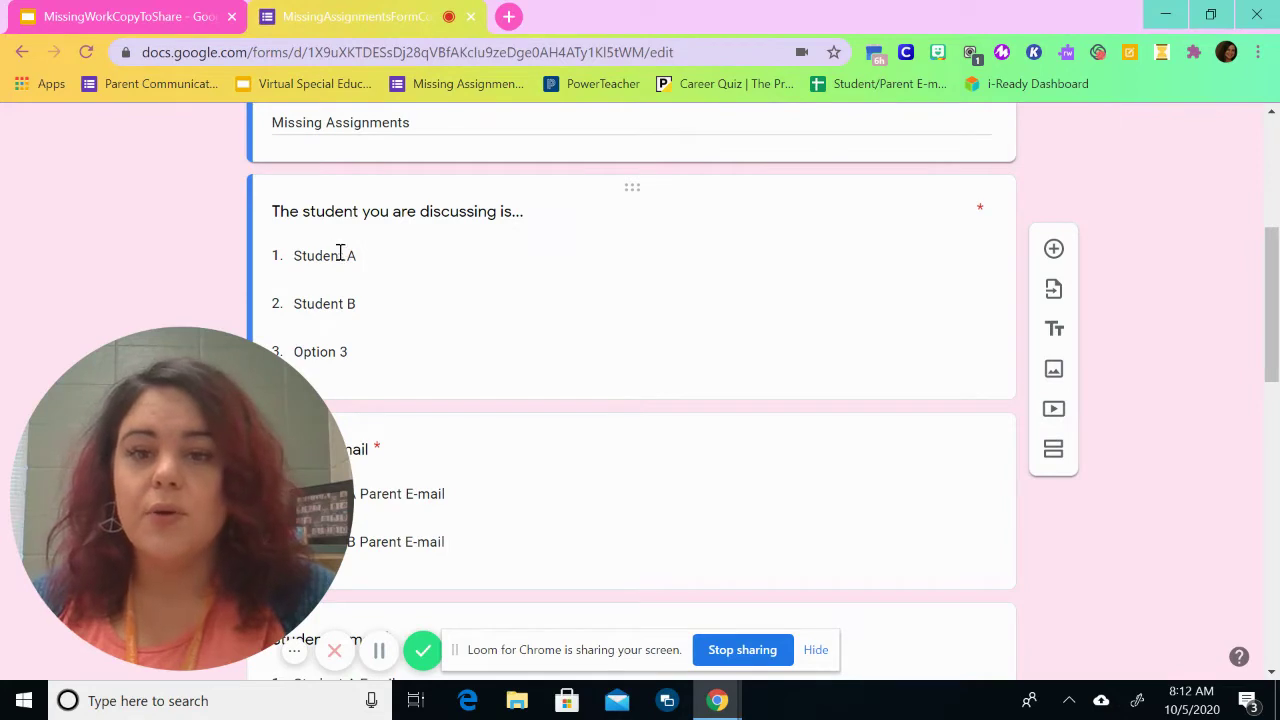
left_click_drag(1272, 348, 1277, 458)
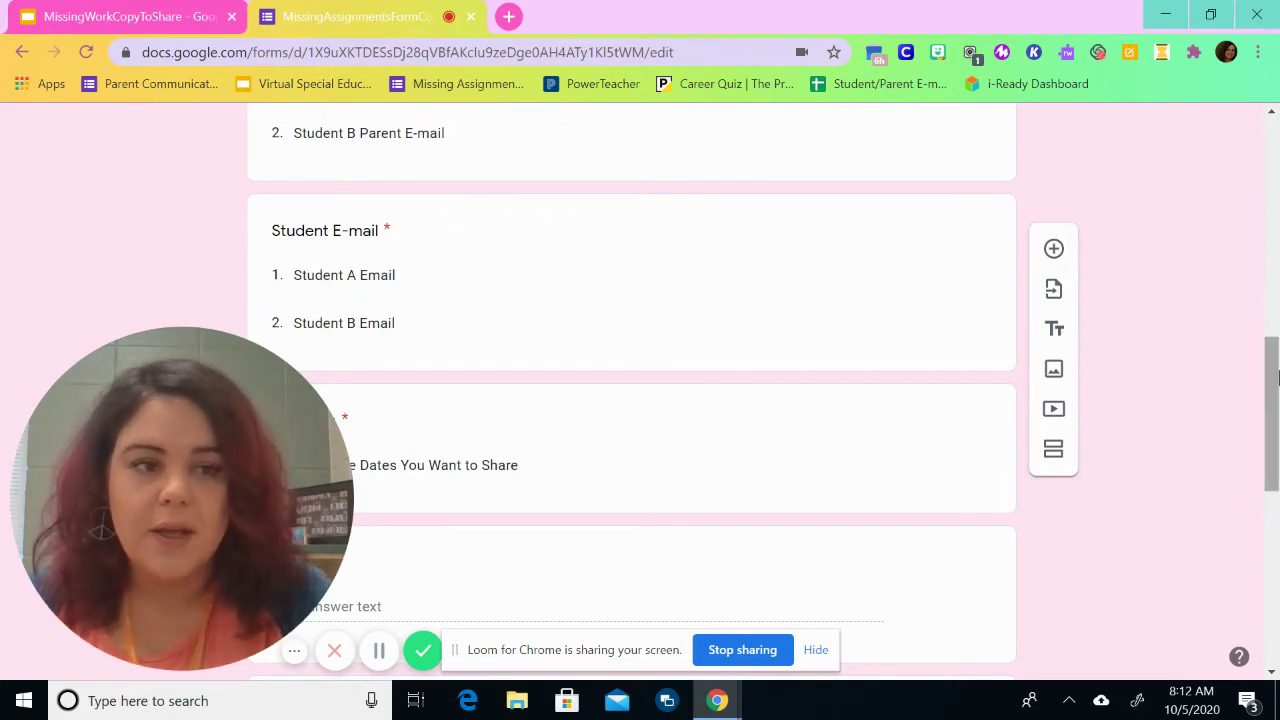
left_click_drag(1276, 387, 1200, 453)
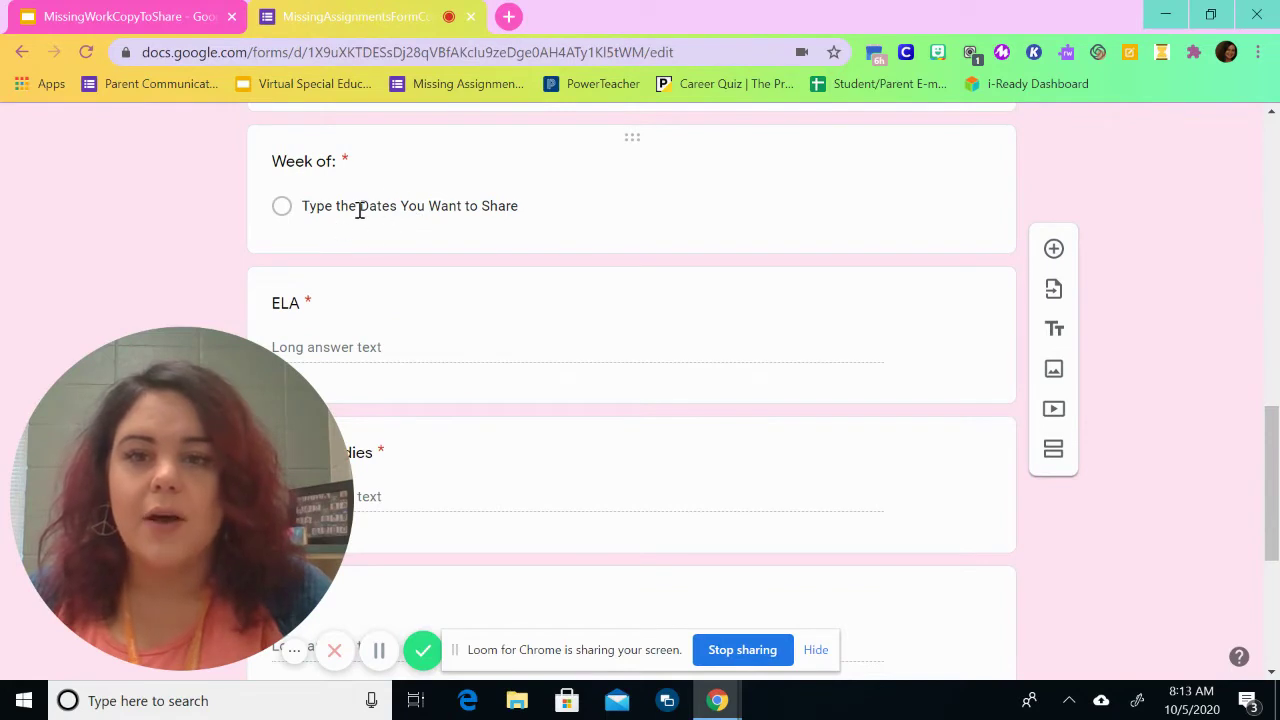
Step: Add a second Week of choice reading 10/5-9, then return to the top of the form
left_click(360, 210)
left_click(338, 251)
type("10/5")
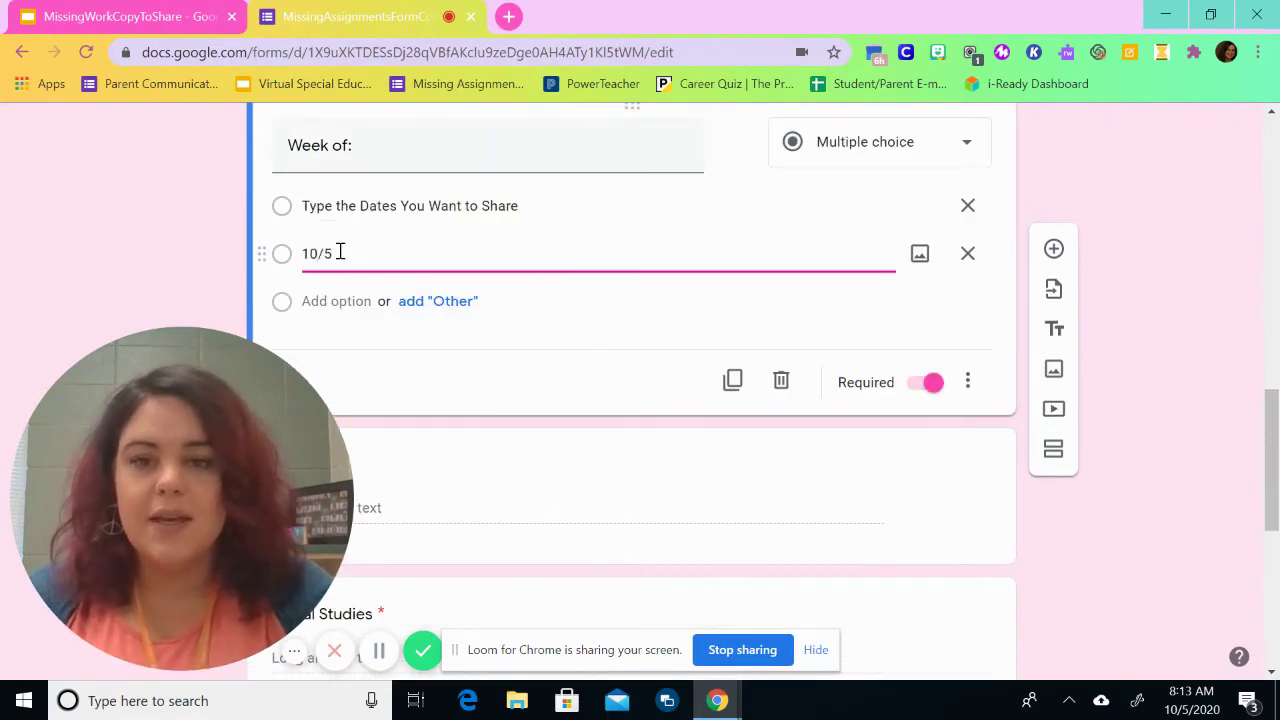
type("-")
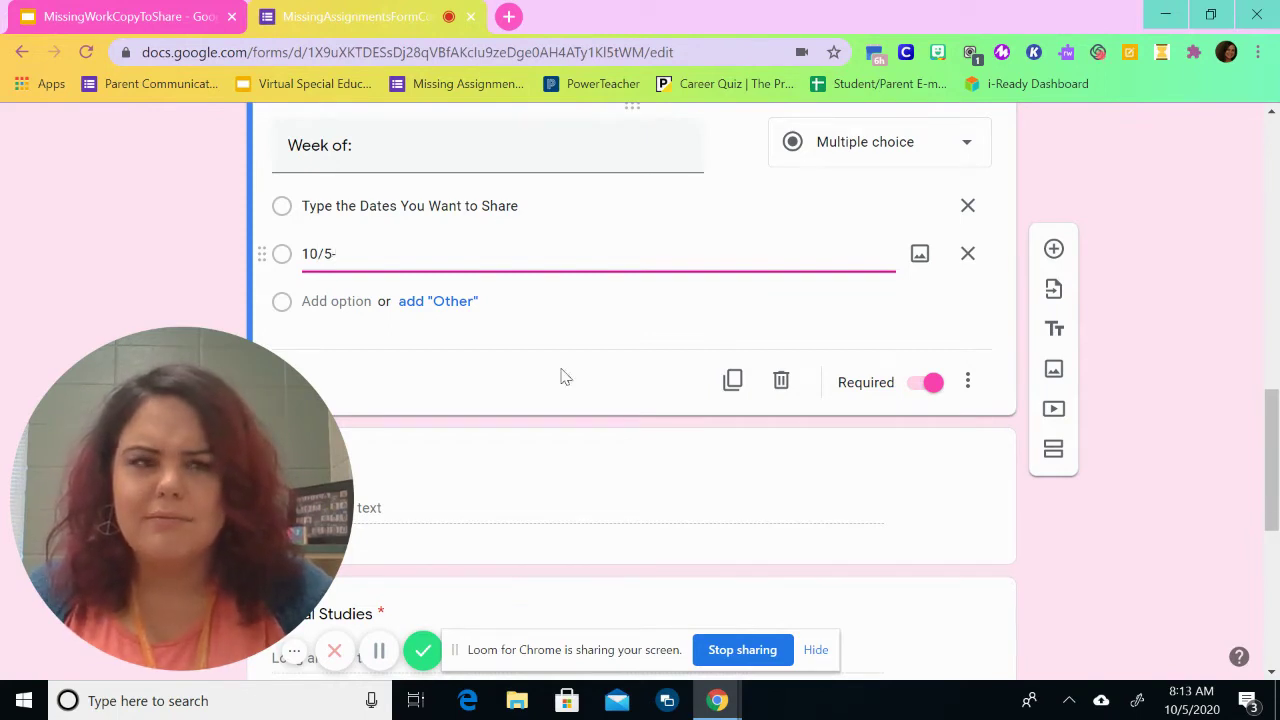
type("9")
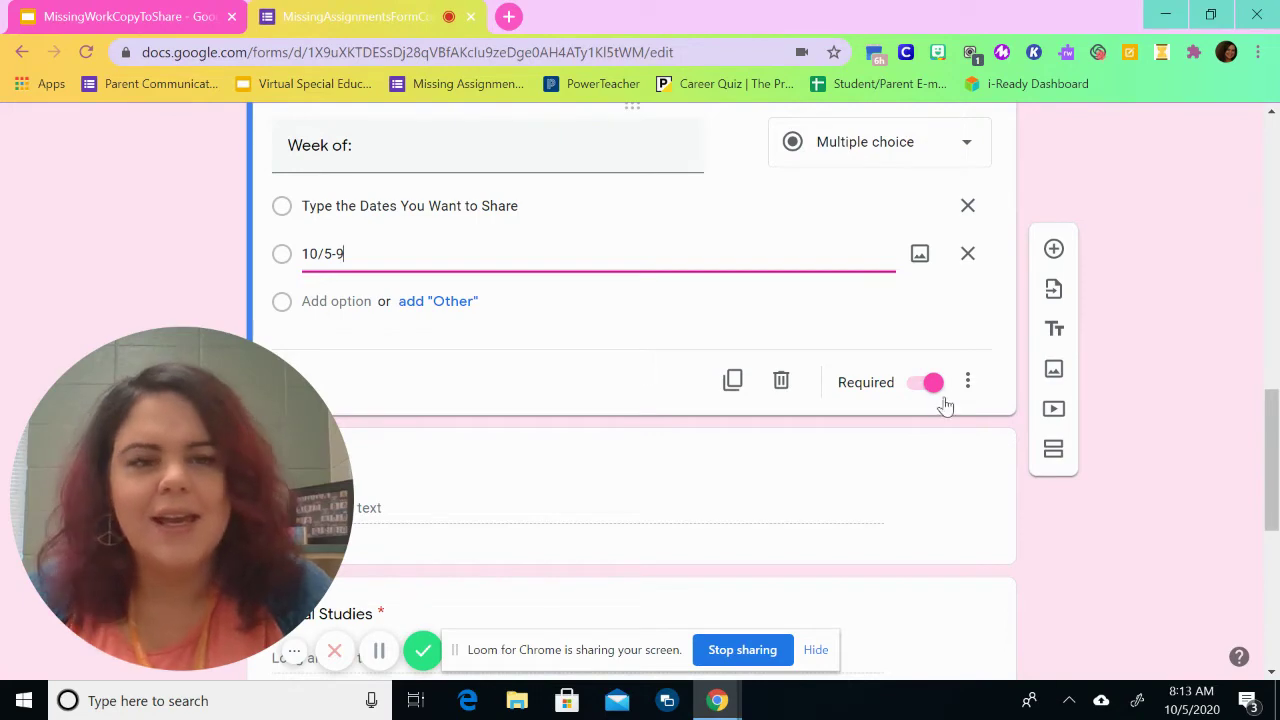
left_click(1163, 343)
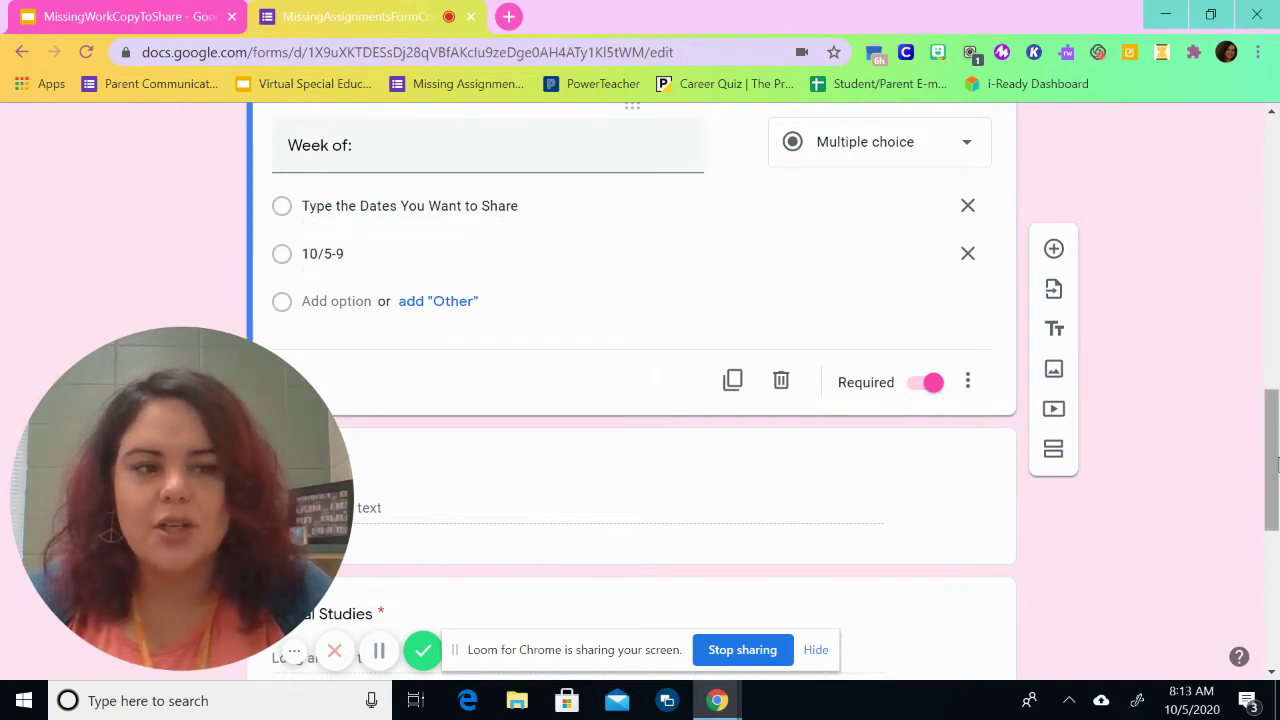
left_click_drag(1268, 460, 1272, 138)
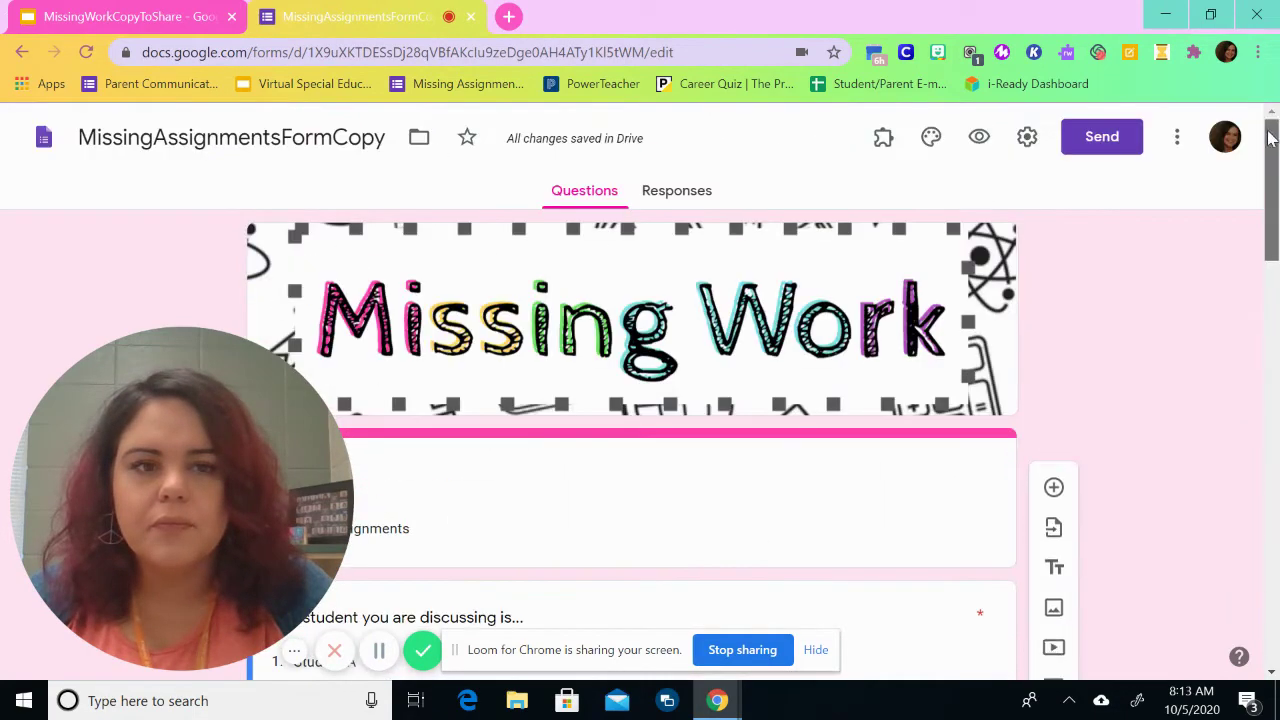
Step: Preview the form and answer with Student A, Student A Parent E-mail, Student A Email and week 10/5-9
left_click(979, 136)
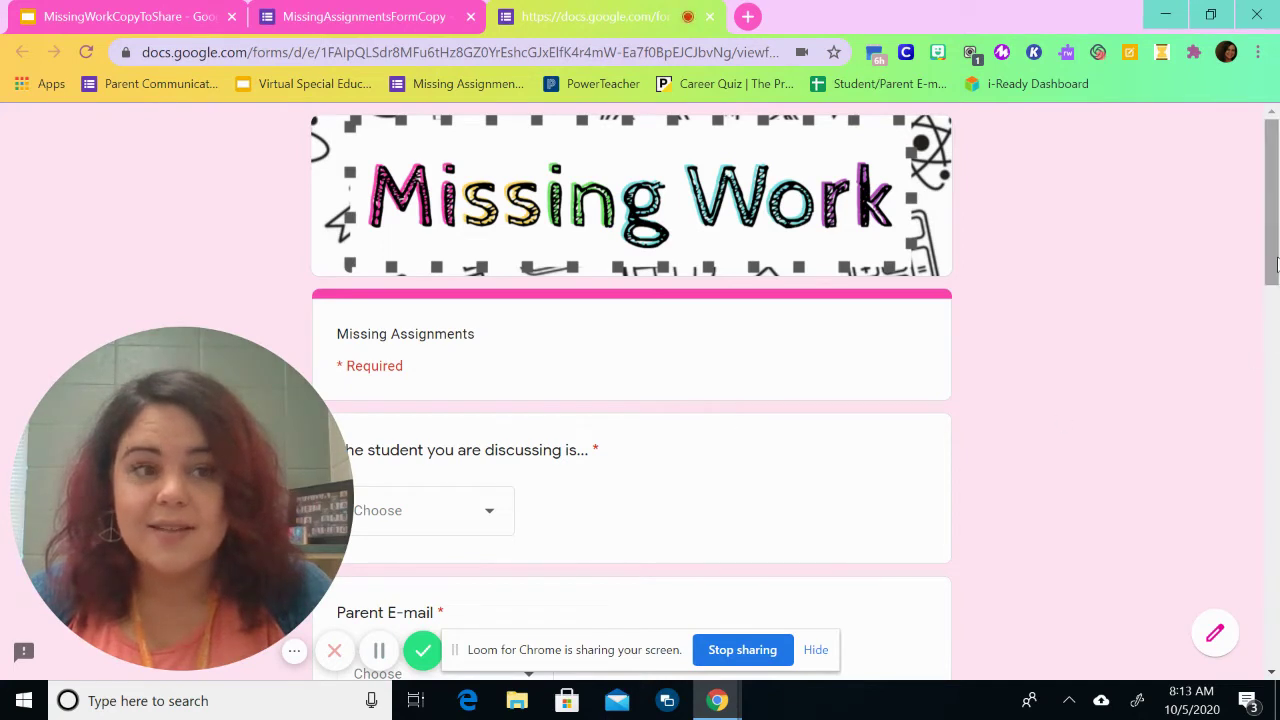
left_click_drag(1272, 259, 1276, 330)
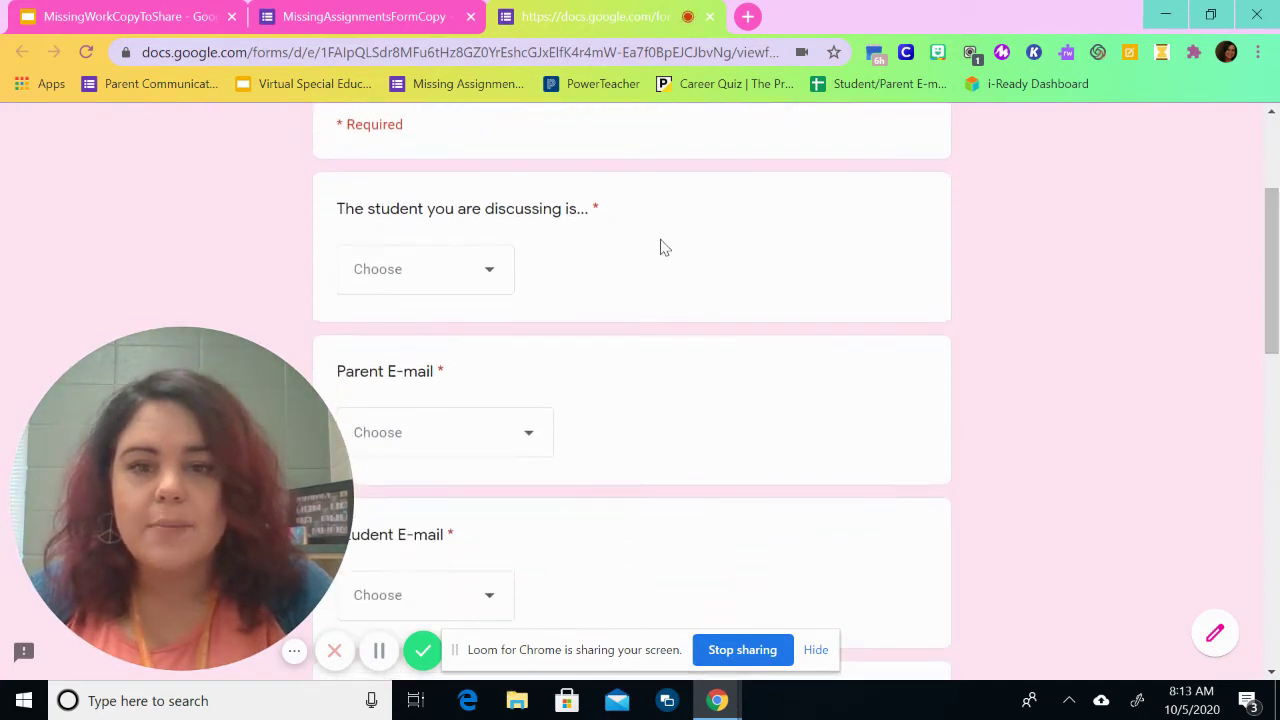
left_click(480, 275)
left_click(440, 330)
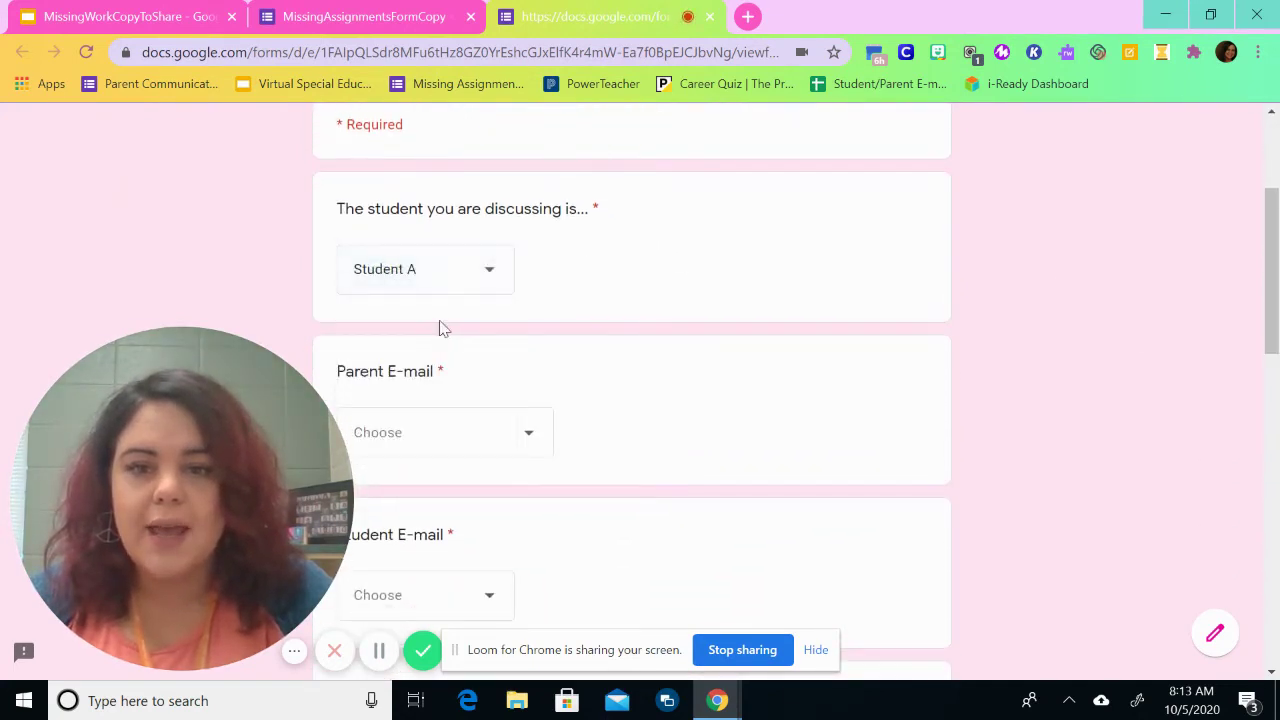
left_click(451, 440)
left_click(474, 495)
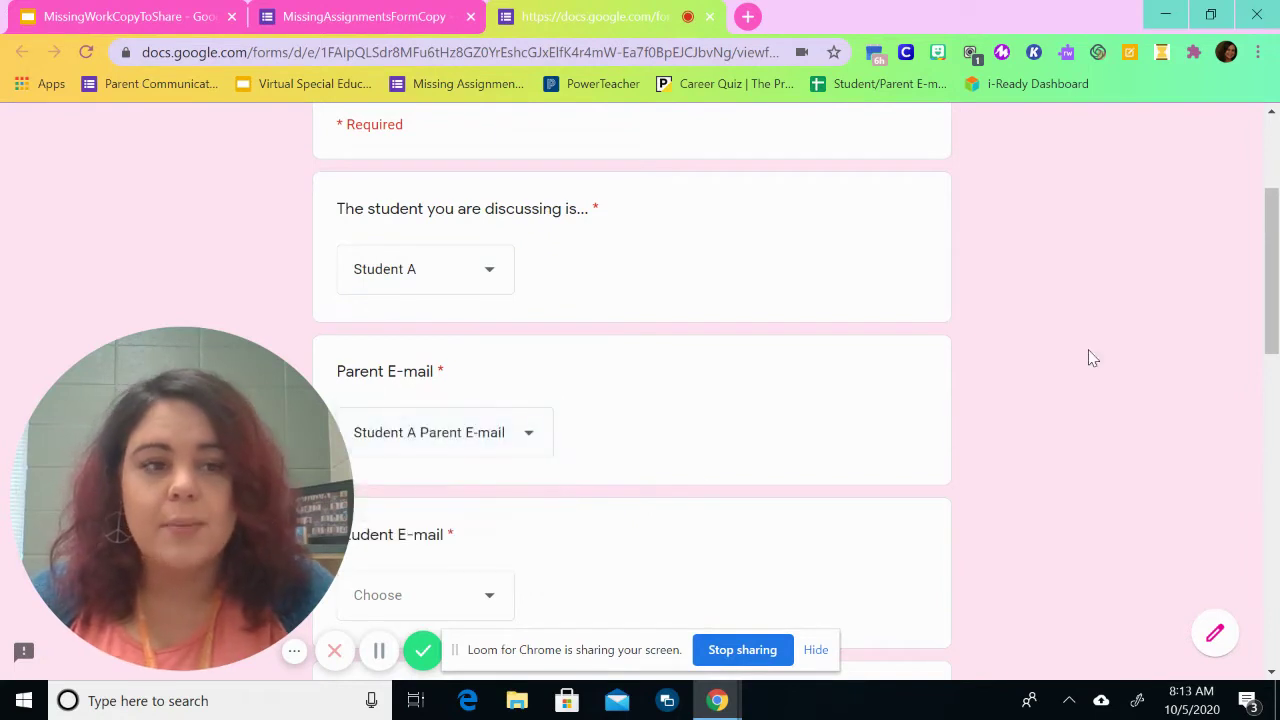
left_click_drag(1272, 270, 1272, 378)
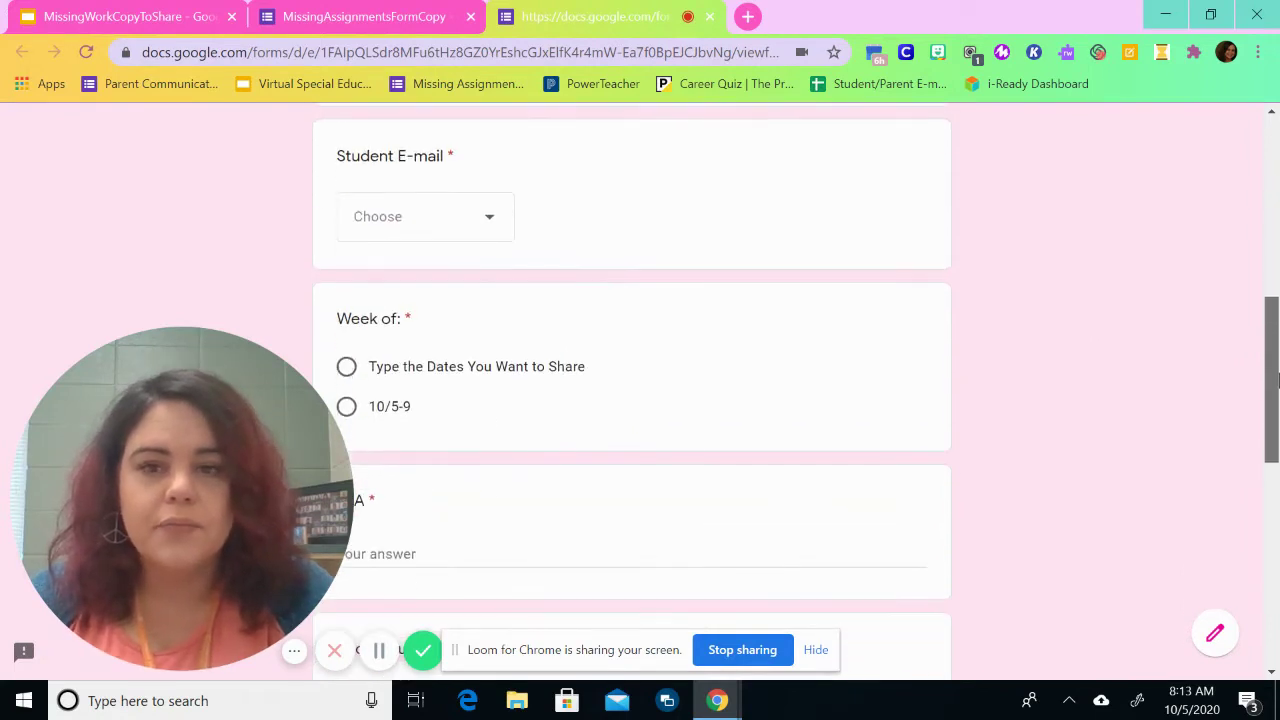
left_click(457, 214)
left_click(414, 296)
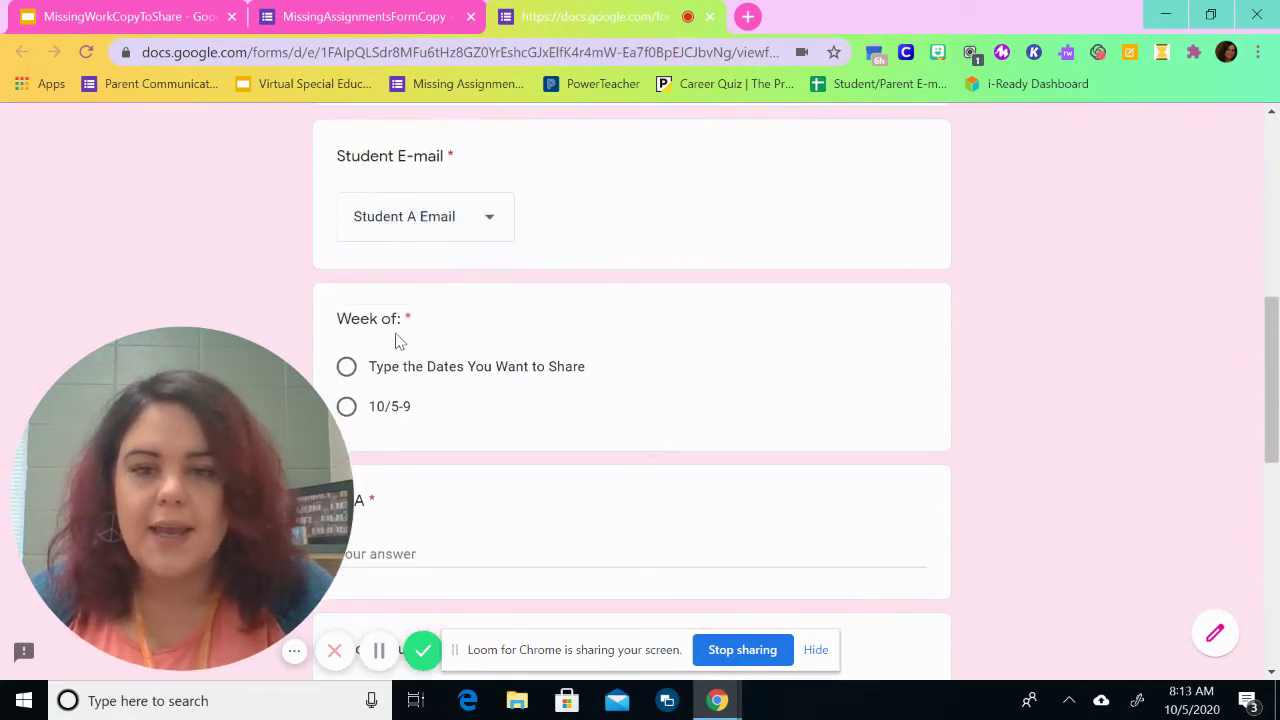
left_click(392, 410)
left_click_drag(1274, 420, 1278, 512)
Step: Answer ELA with 'Rough Draft of Boy Who' and Social Studies with 'No missing assignments', leaving Math blank
left_click(440, 234)
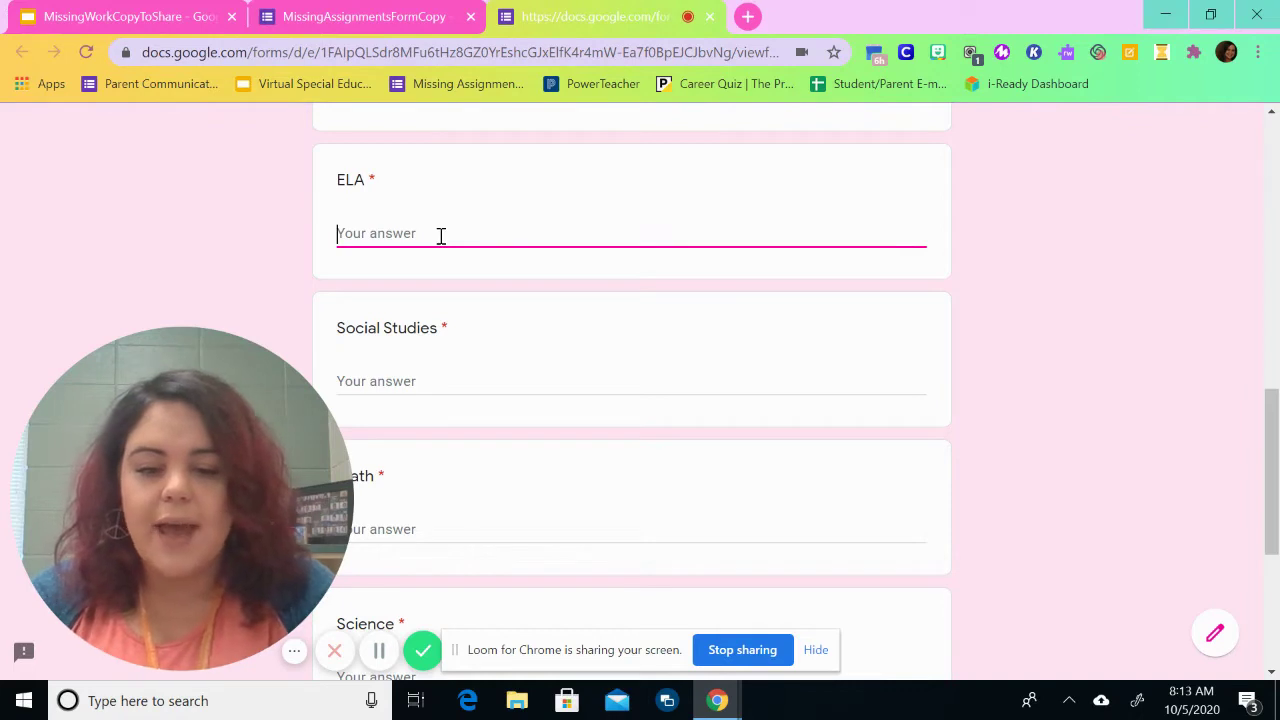
type("Rough Draft ")
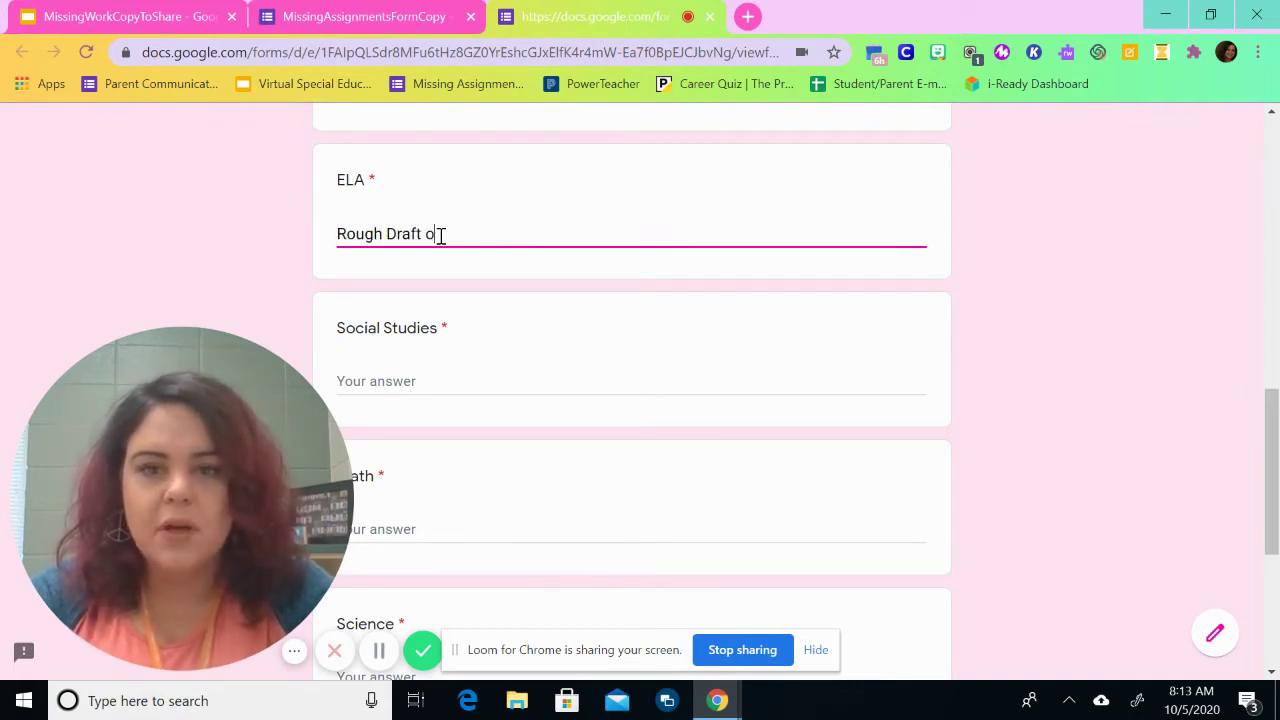
type("of Boy Who Cried Wolf")
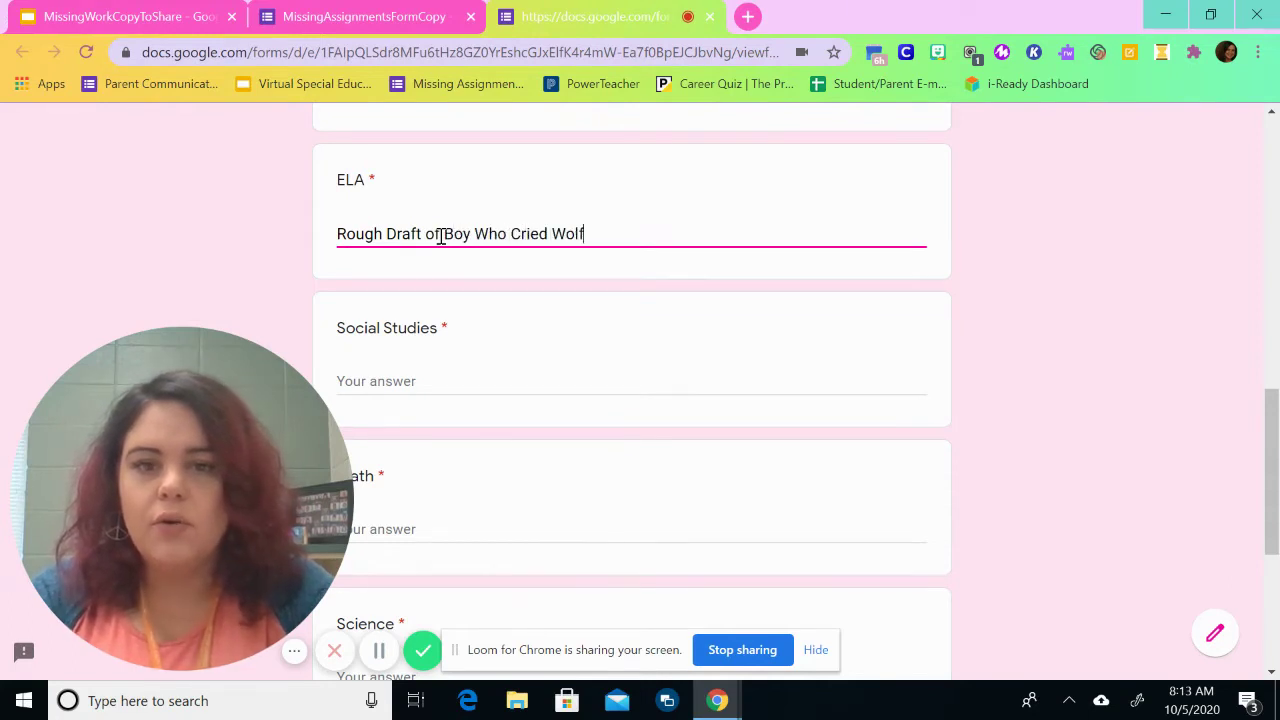
key("Tab")
type("No missin")
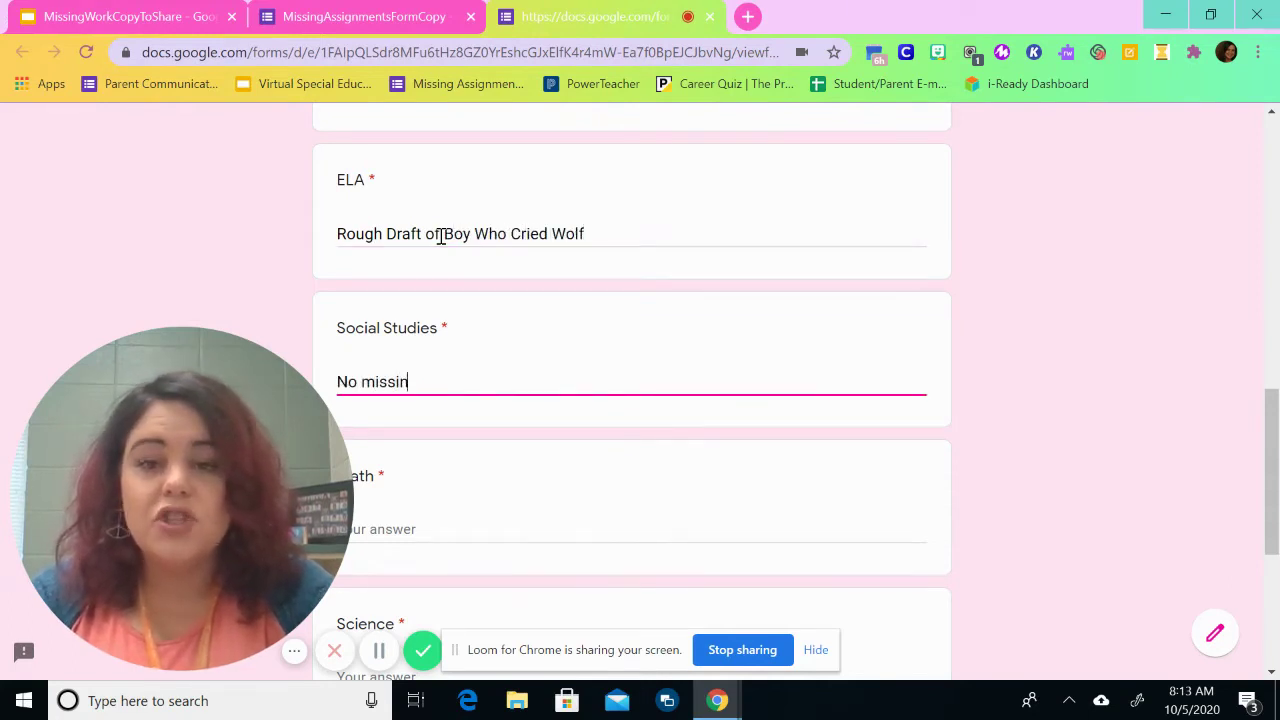
type("g assignments")
key("Tab")
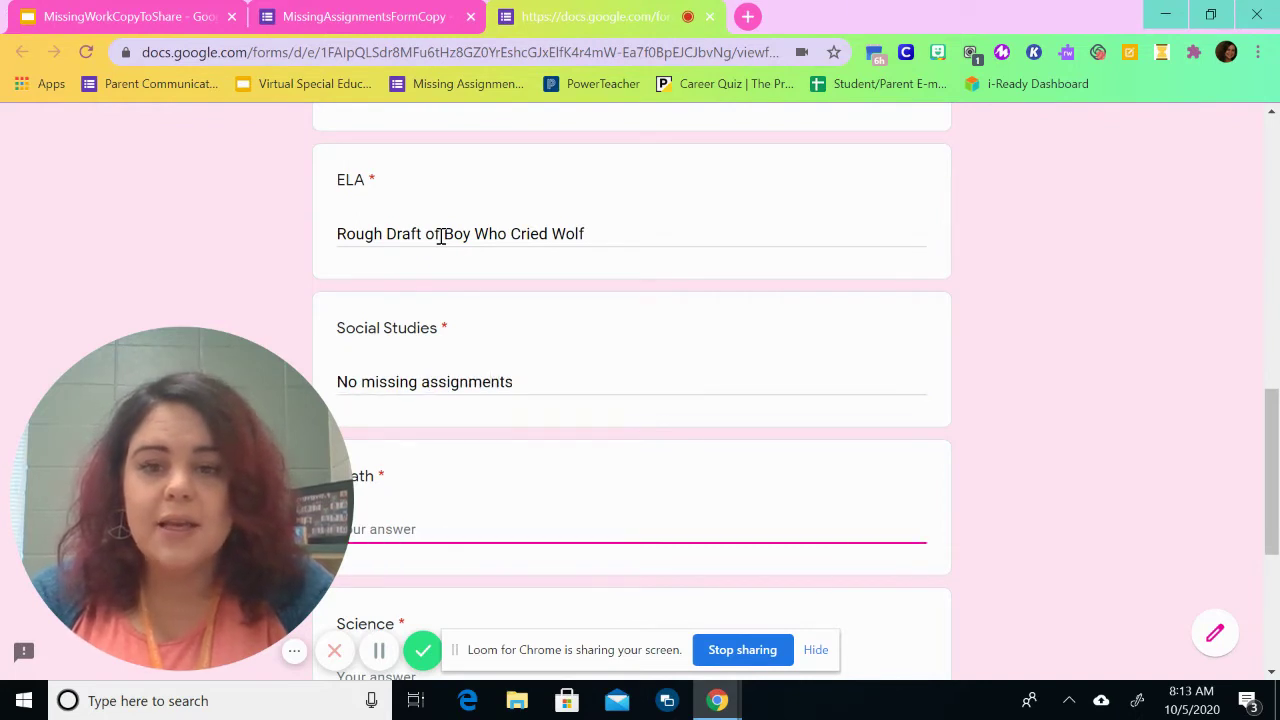
type("No mis")
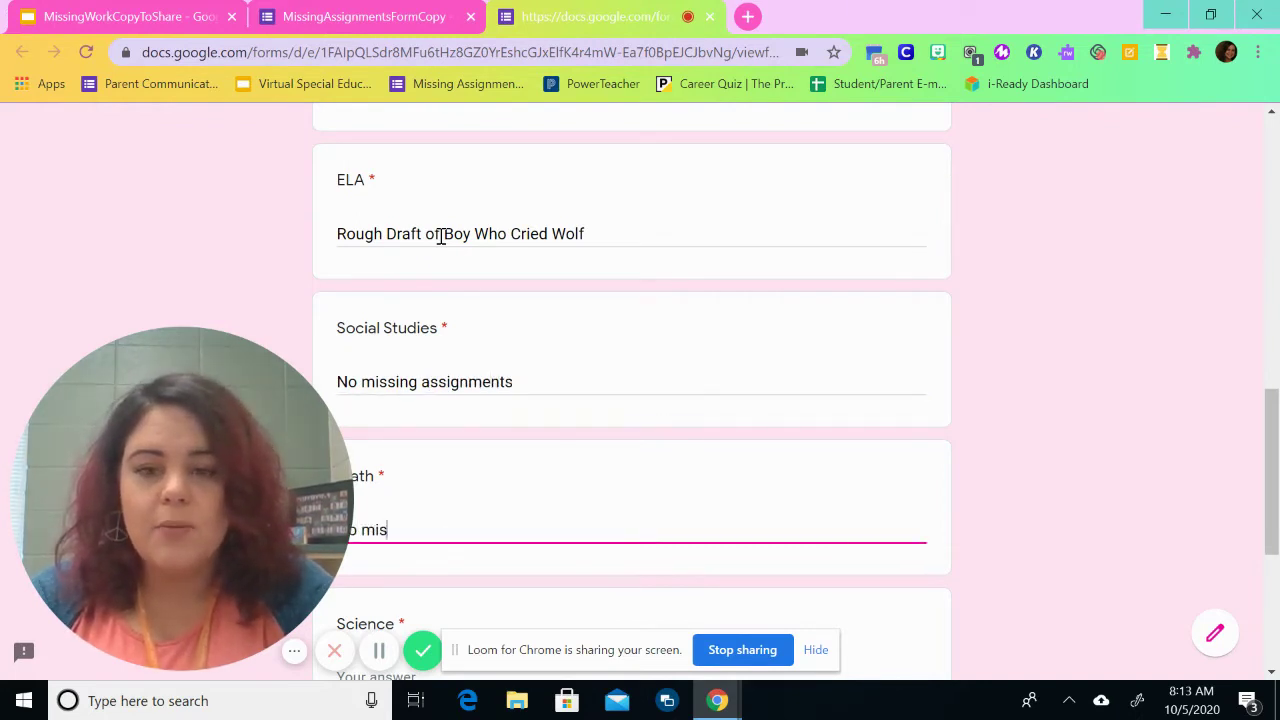
type("sing assignments")
key("Tab")
Step: Enter 'Graphing Interpretation' for Science and 'No missing assign' for the last subject, then submit
scroll(440, 237, "down", 3)
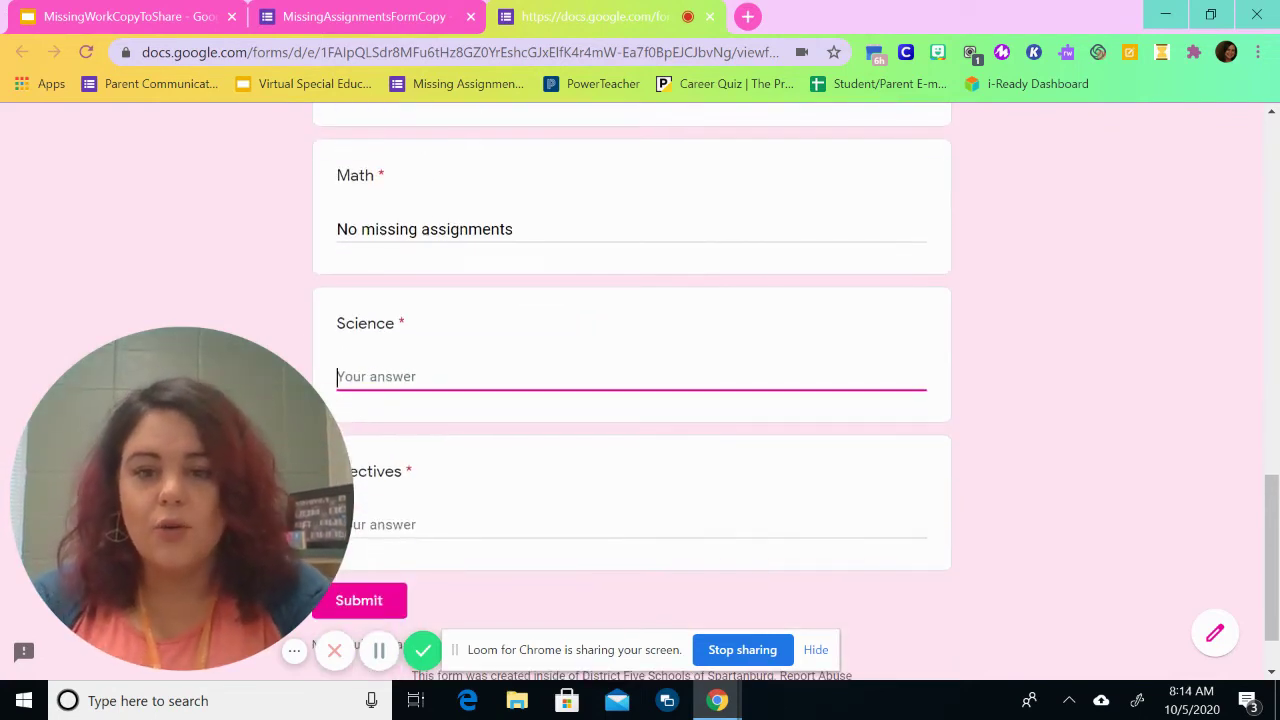
type("Graphing Inter")
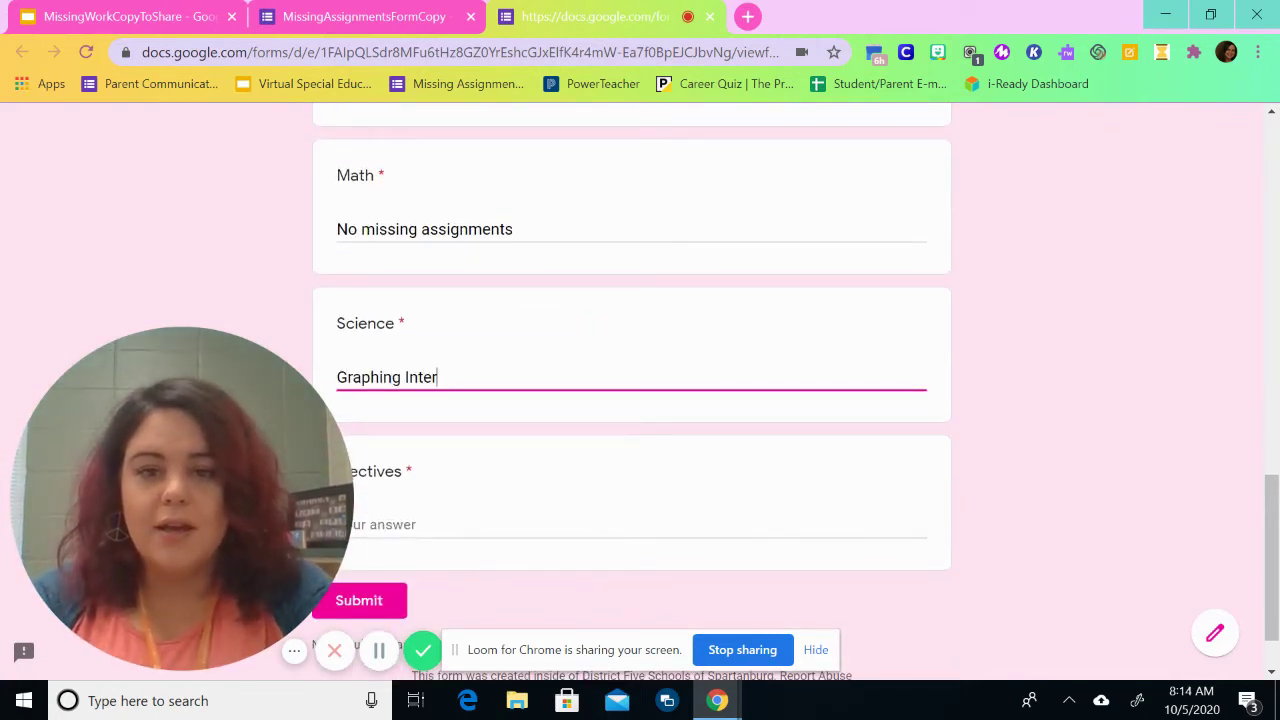
type("pretation")
key("Tab")
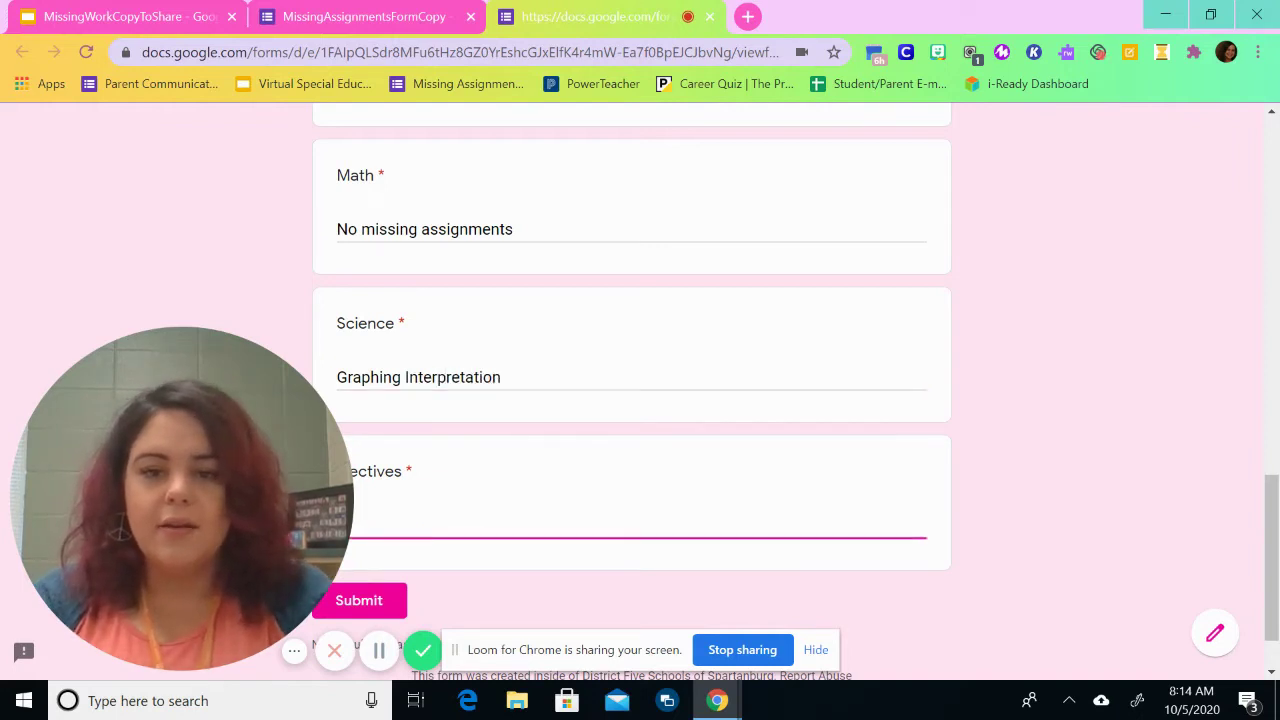
type("No missing assignments")
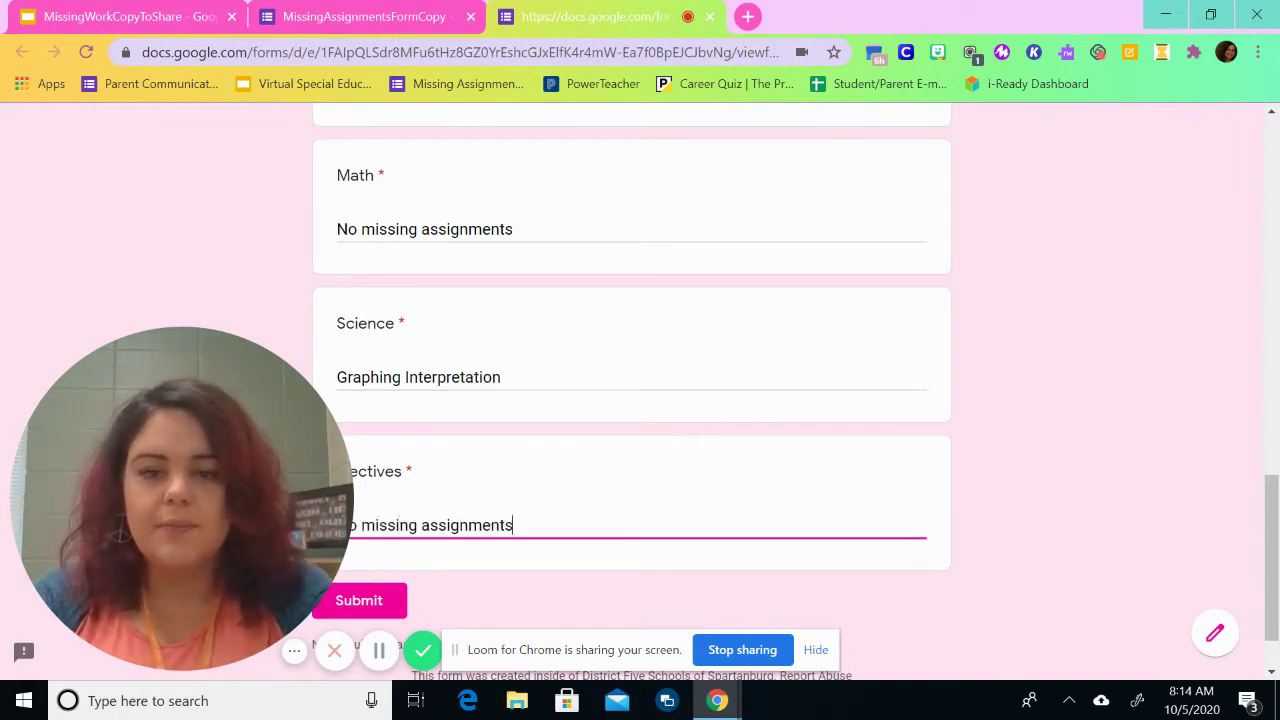
left_click(390, 600)
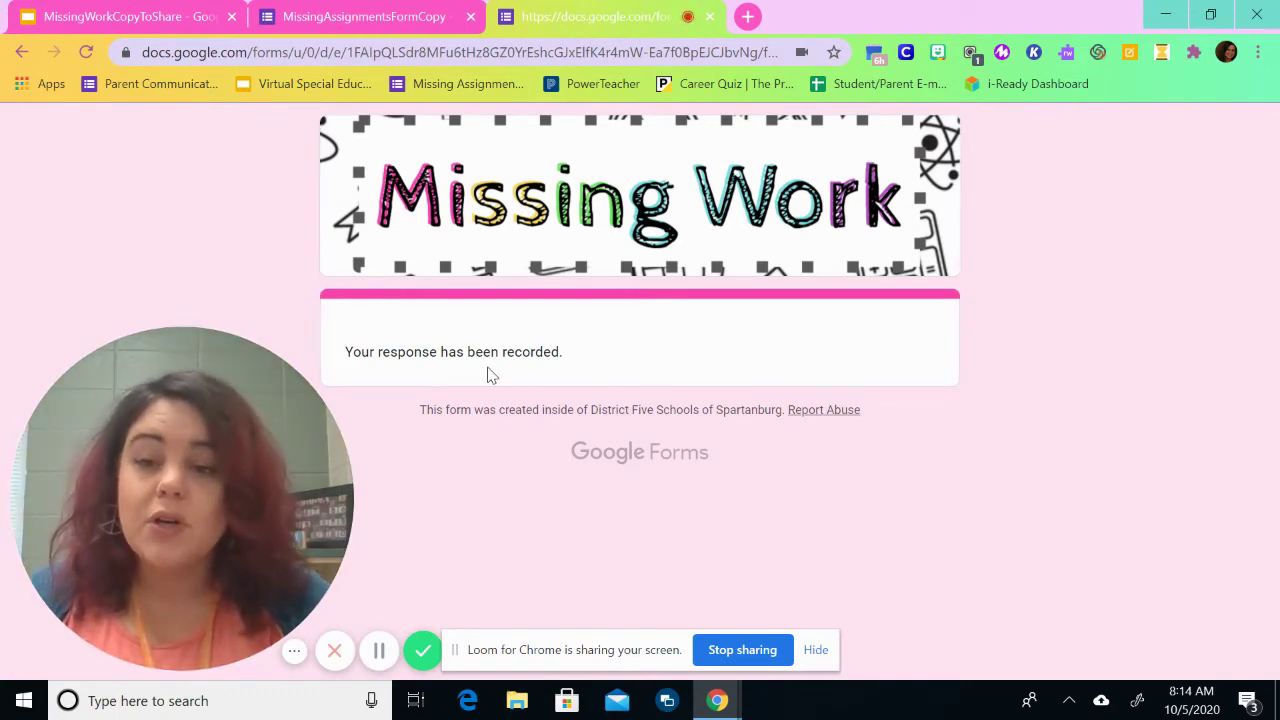
Step: Return to the form editor and show the Responses summary with its 1 response
left_click(416, 10)
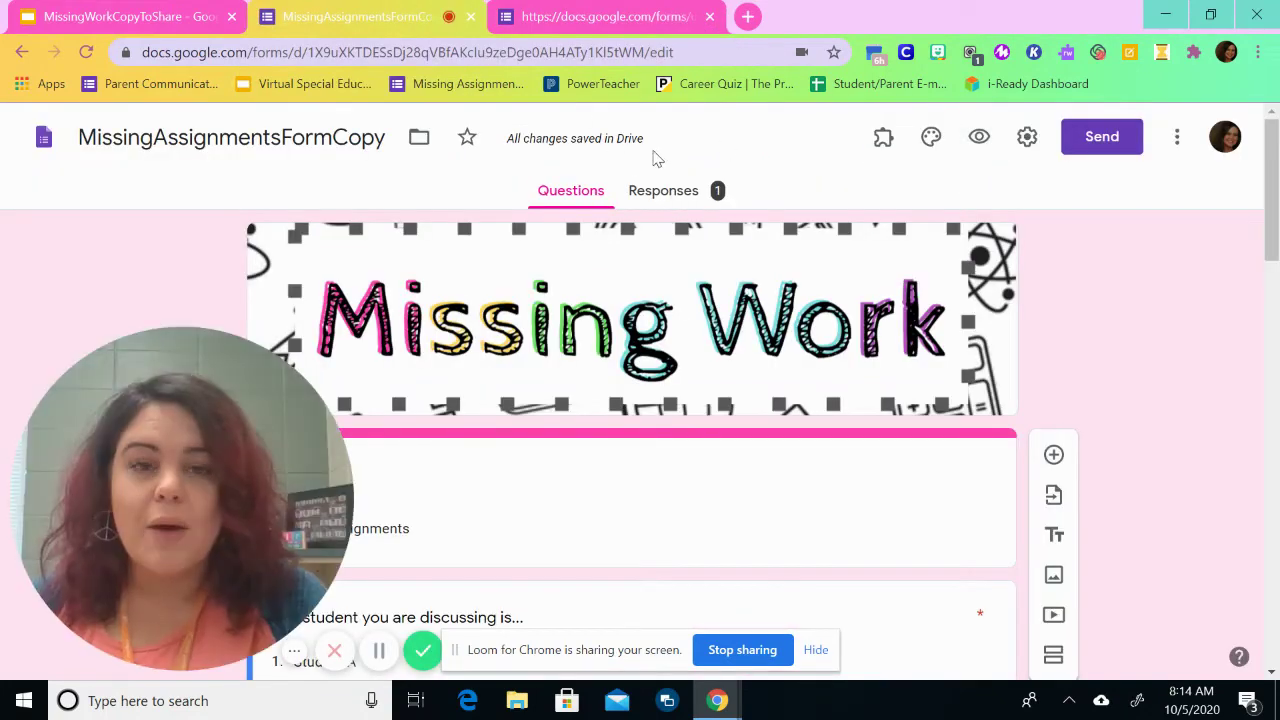
left_click(668, 195)
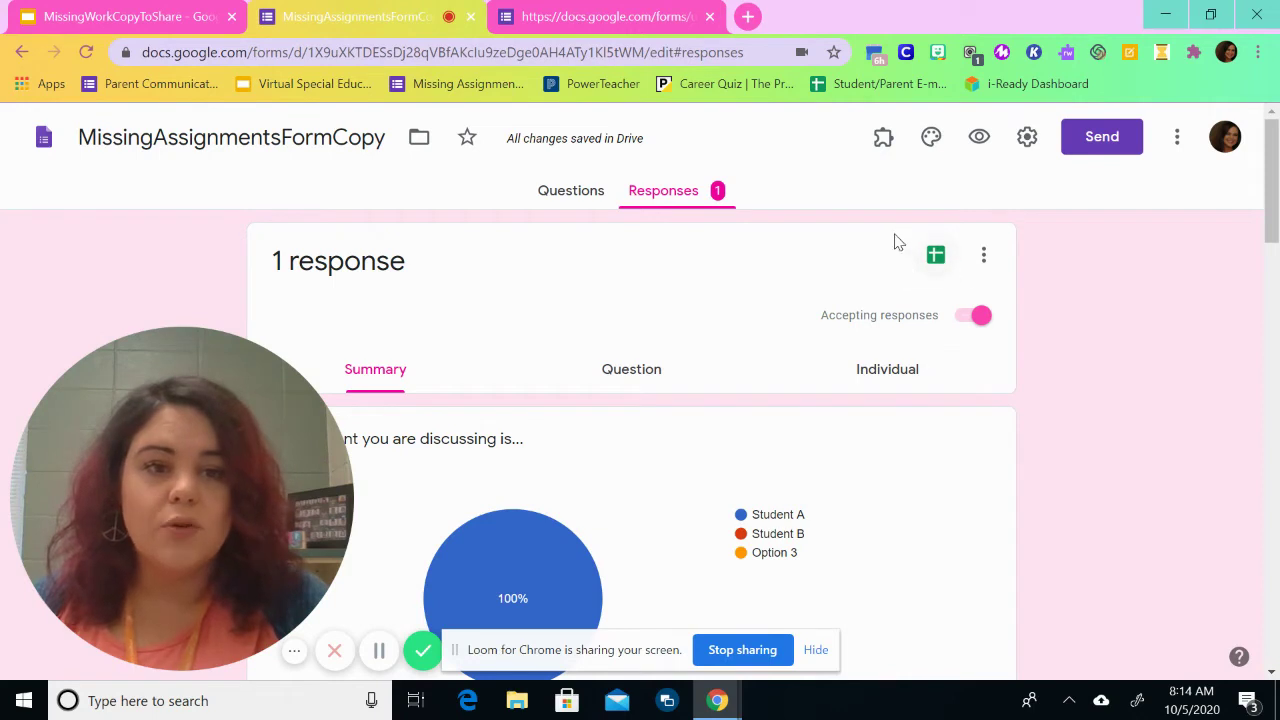
Step: Create a new spreadsheet linked to the form's responses
left_click(930, 252)
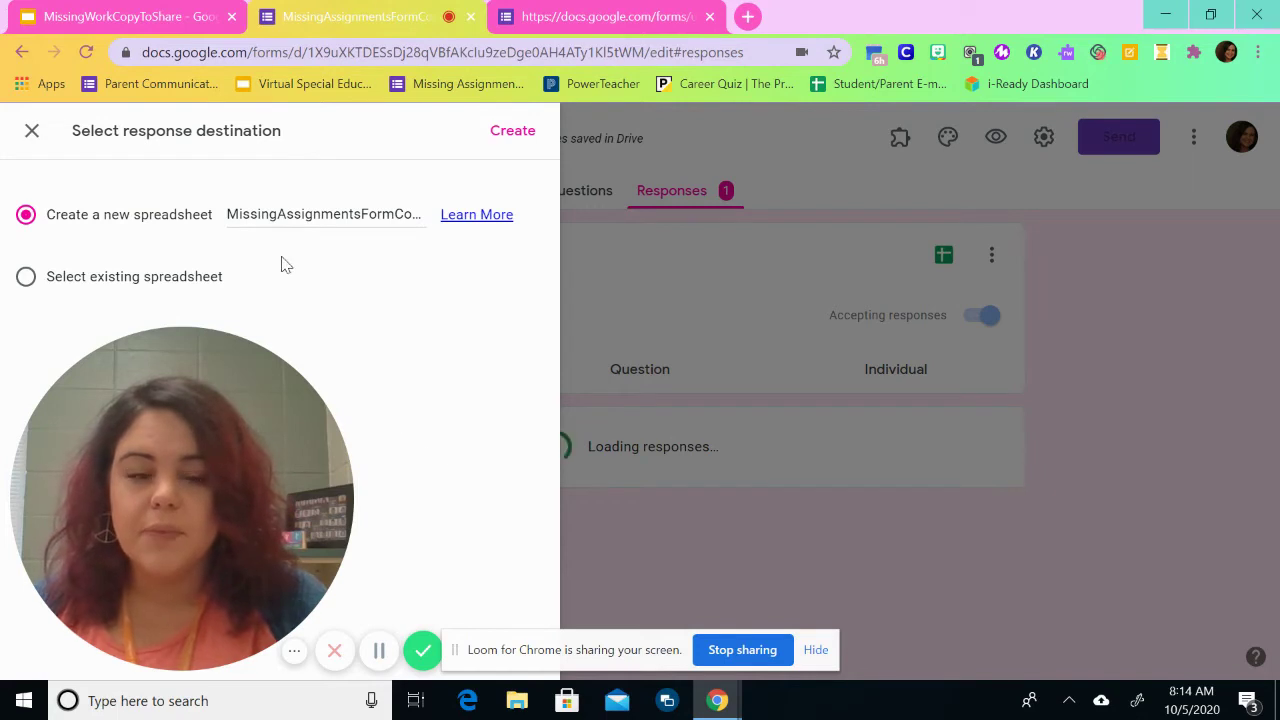
key("Return")
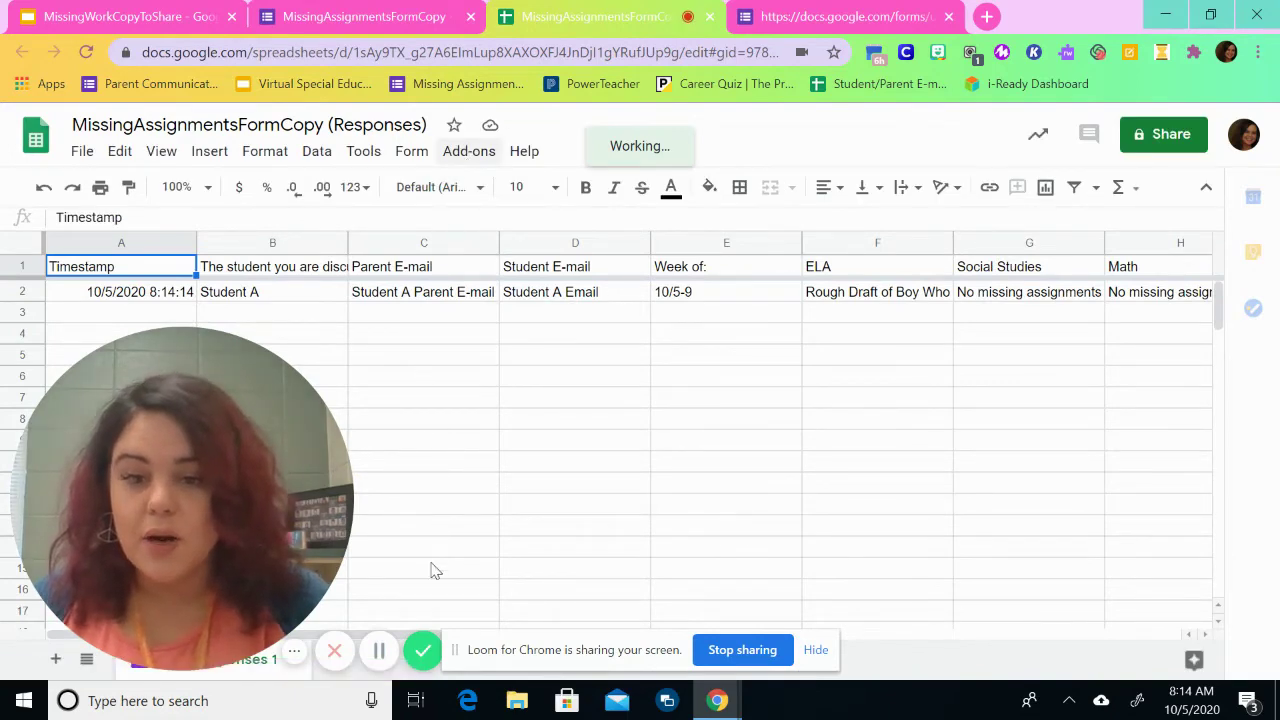
Step: Open the Add-ons menu to reach the Autocrat add-on
left_click(479, 148)
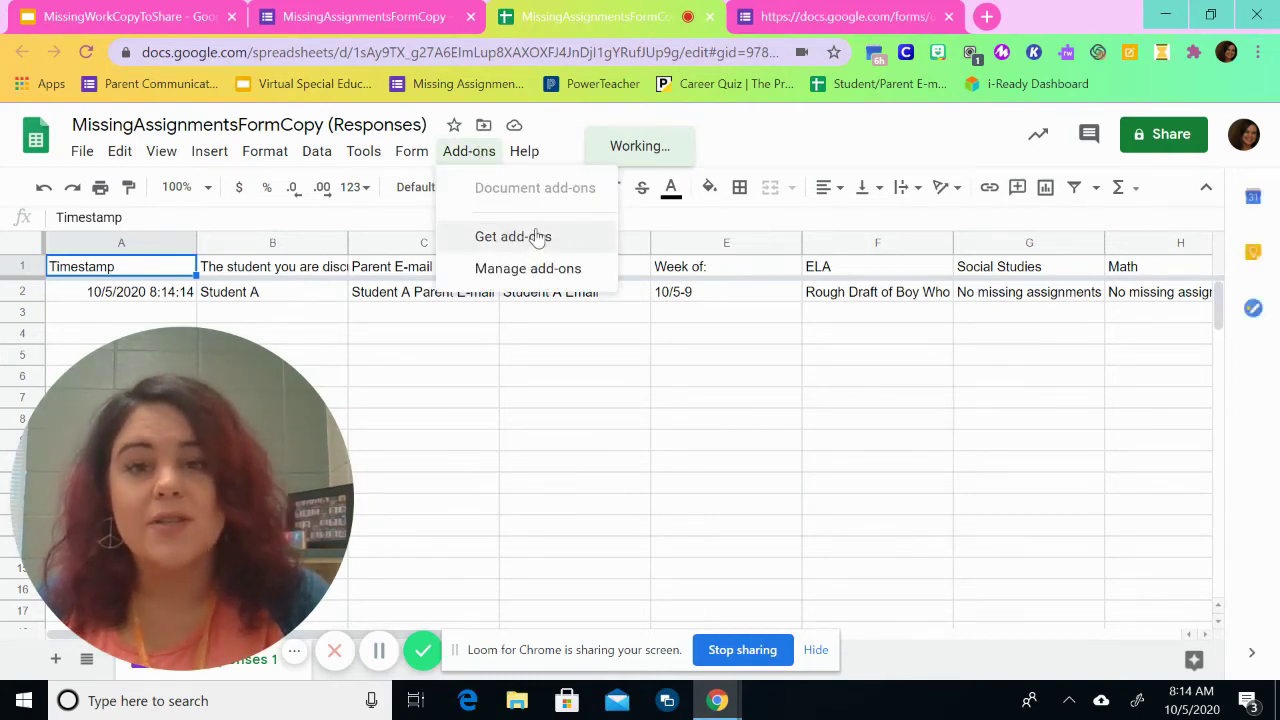
mouse_move(528, 269)
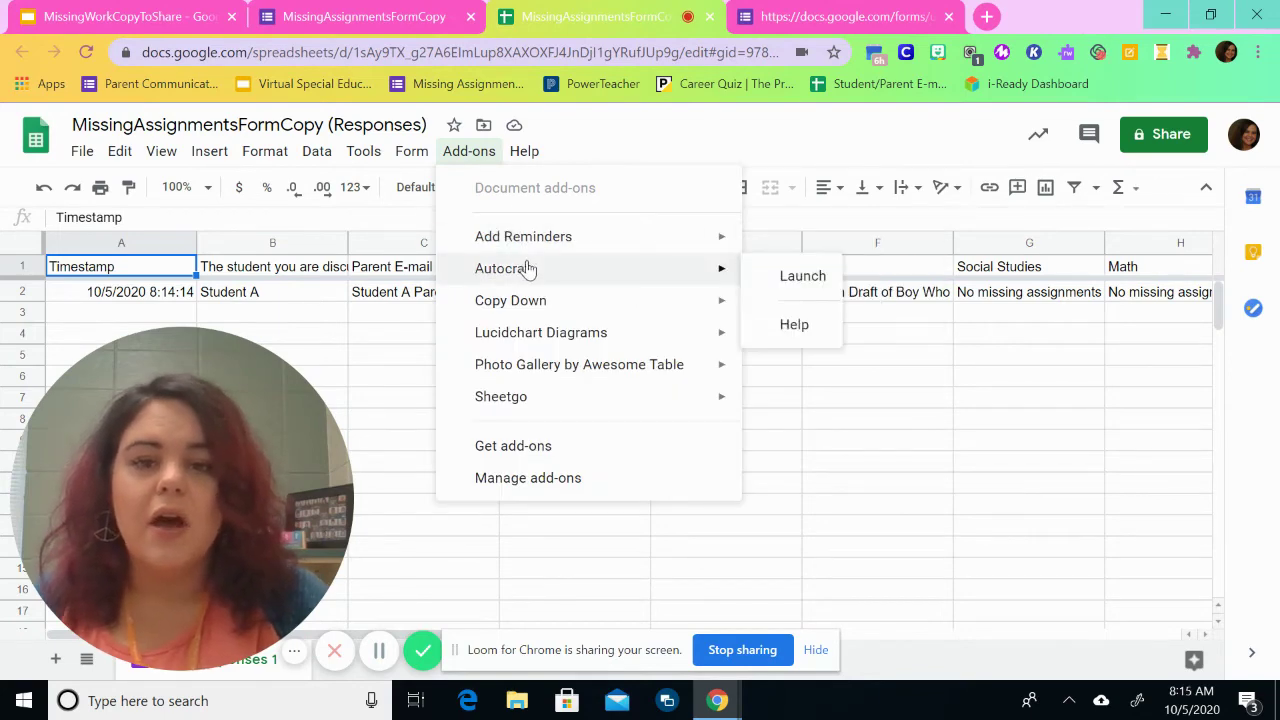
Step: Launch Autocrat and create a new merge job named MissingAssignmentsSAMPLE
left_click(762, 277)
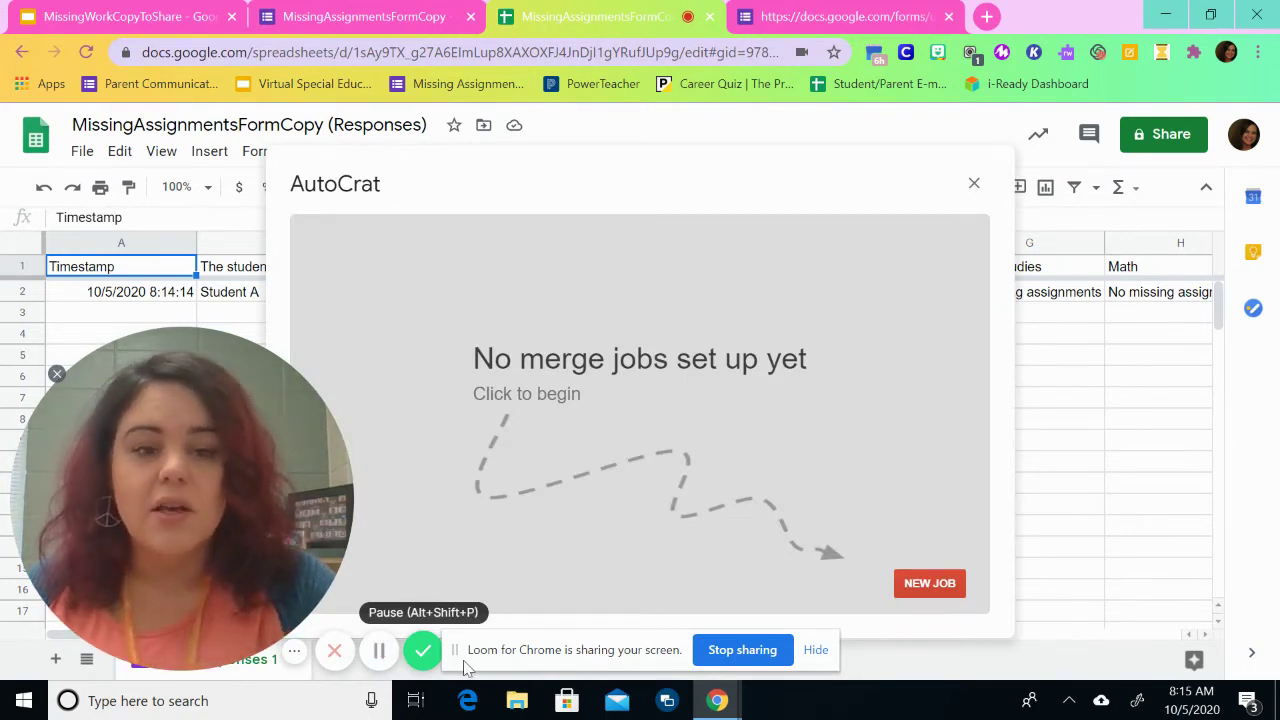
left_click(937, 592)
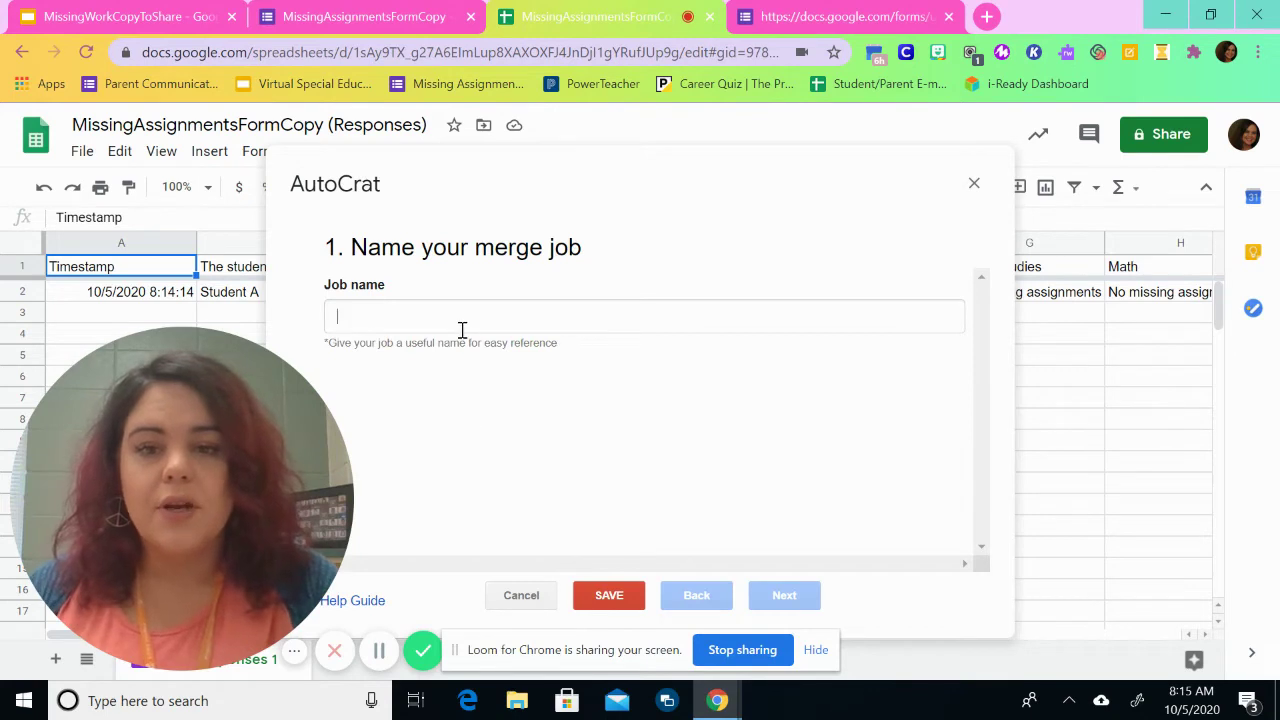
left_click(462, 328)
type("MissingA")
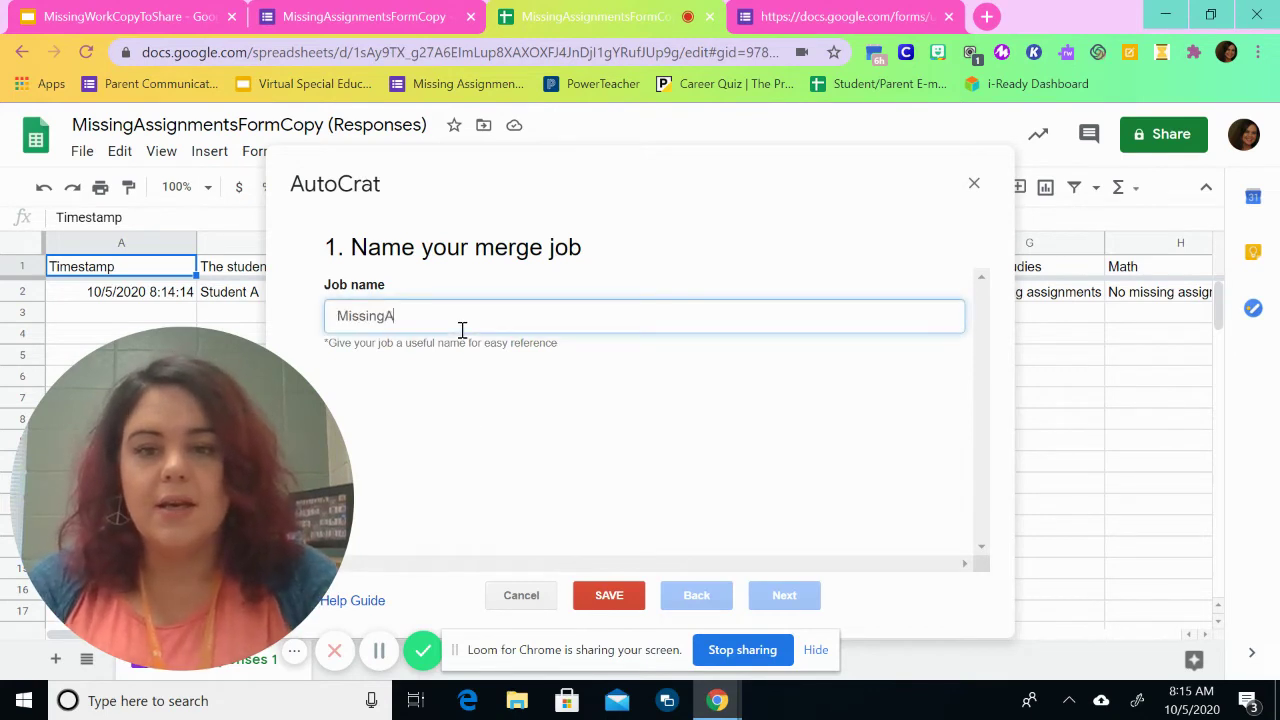
type("ssignmentsSAMPLE")
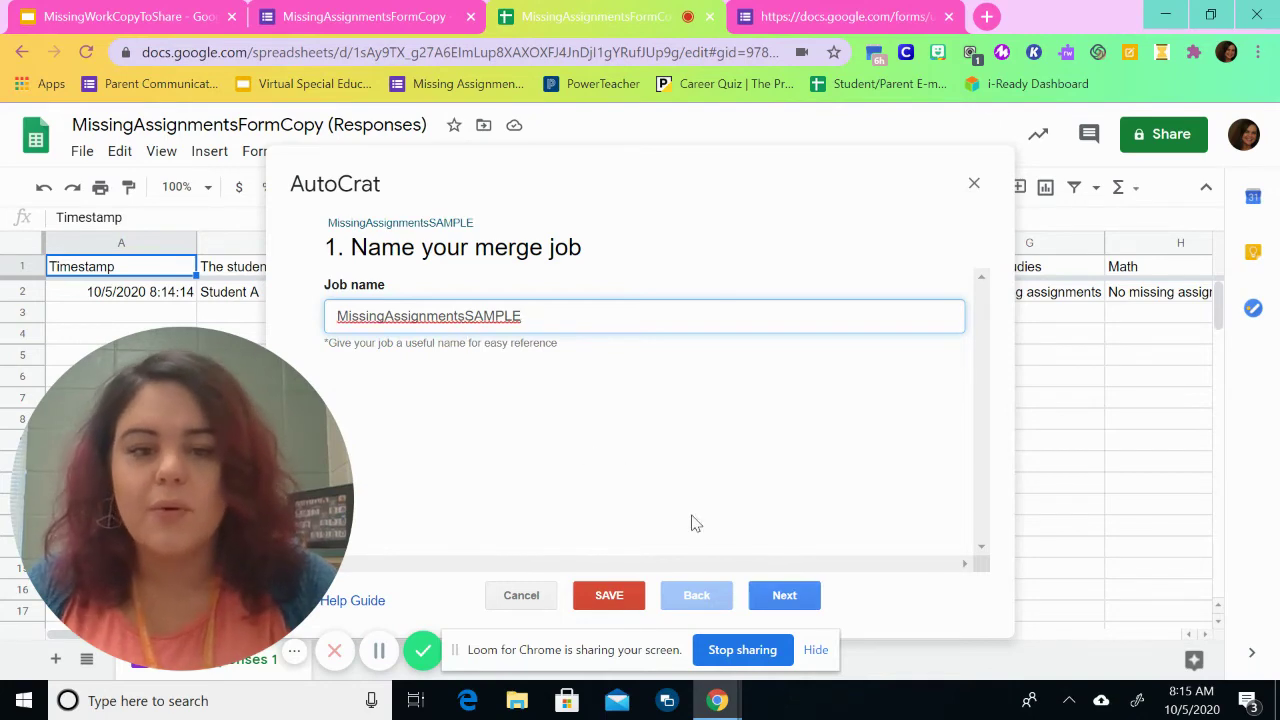
left_click(790, 601)
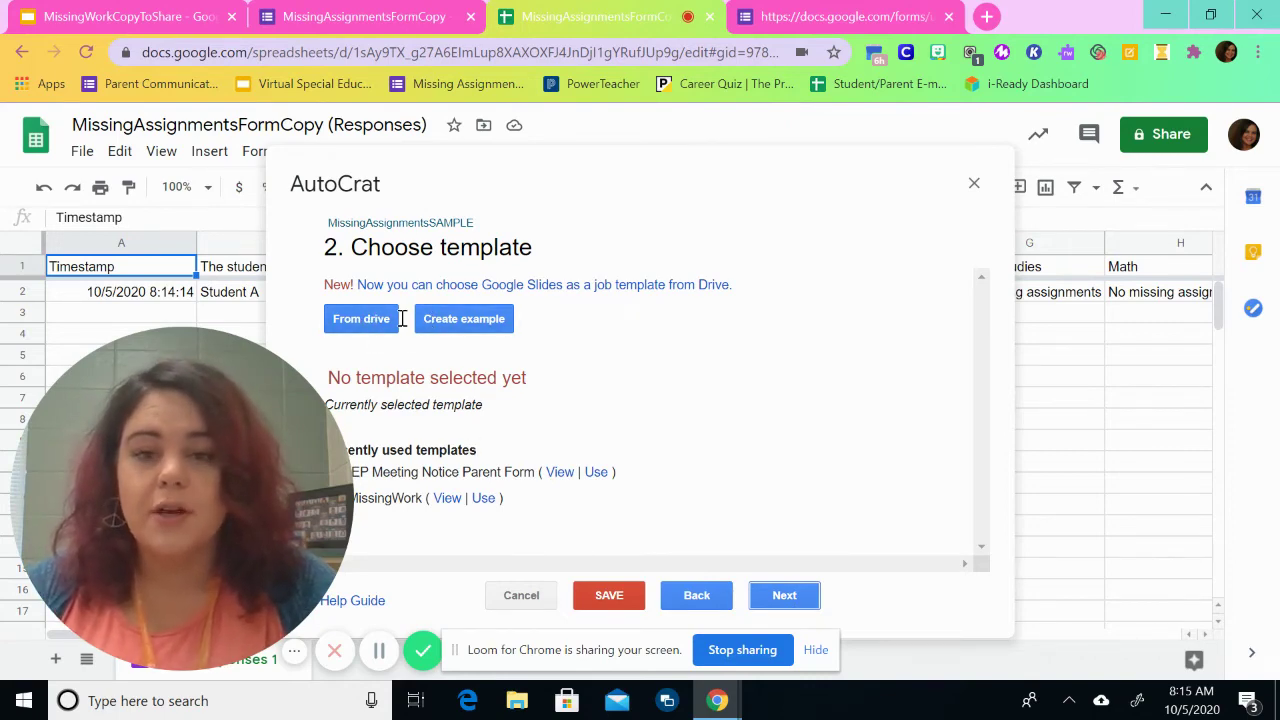
Step: Choose MissingWorkCopyToShare from Drive as the merge job's template
left_click(362, 322)
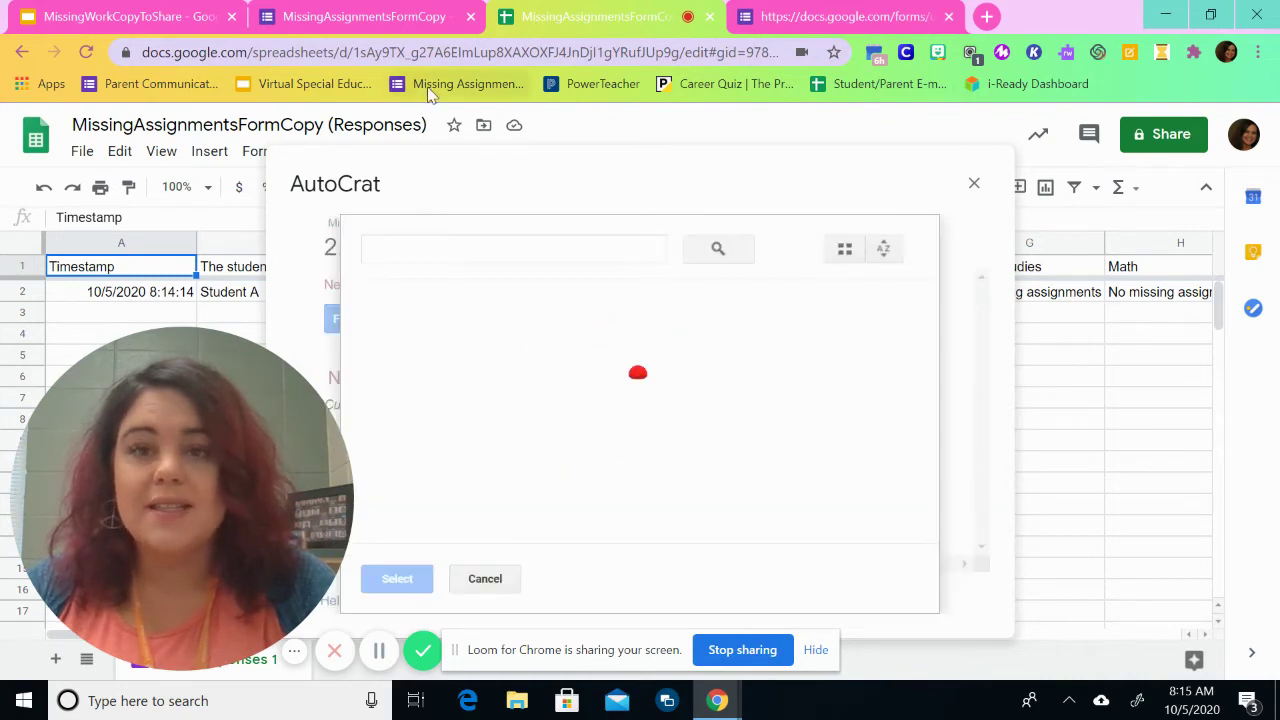
left_click(446, 254)
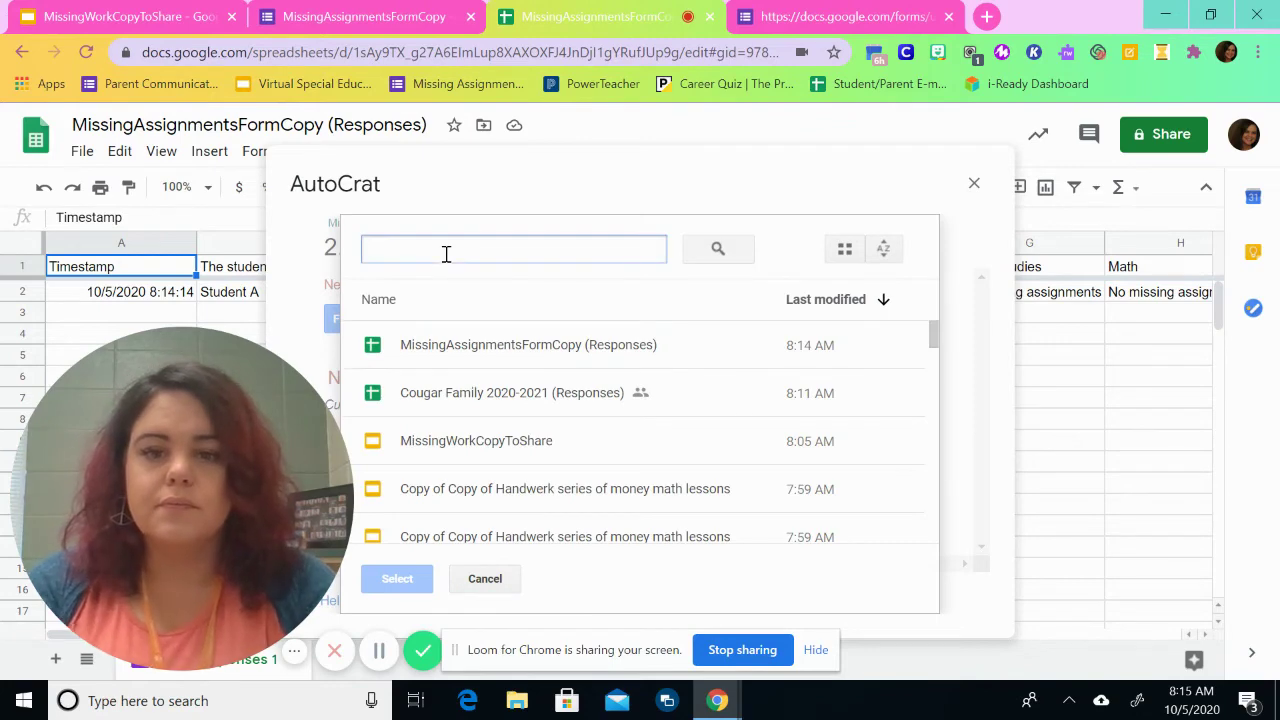
left_click(488, 436)
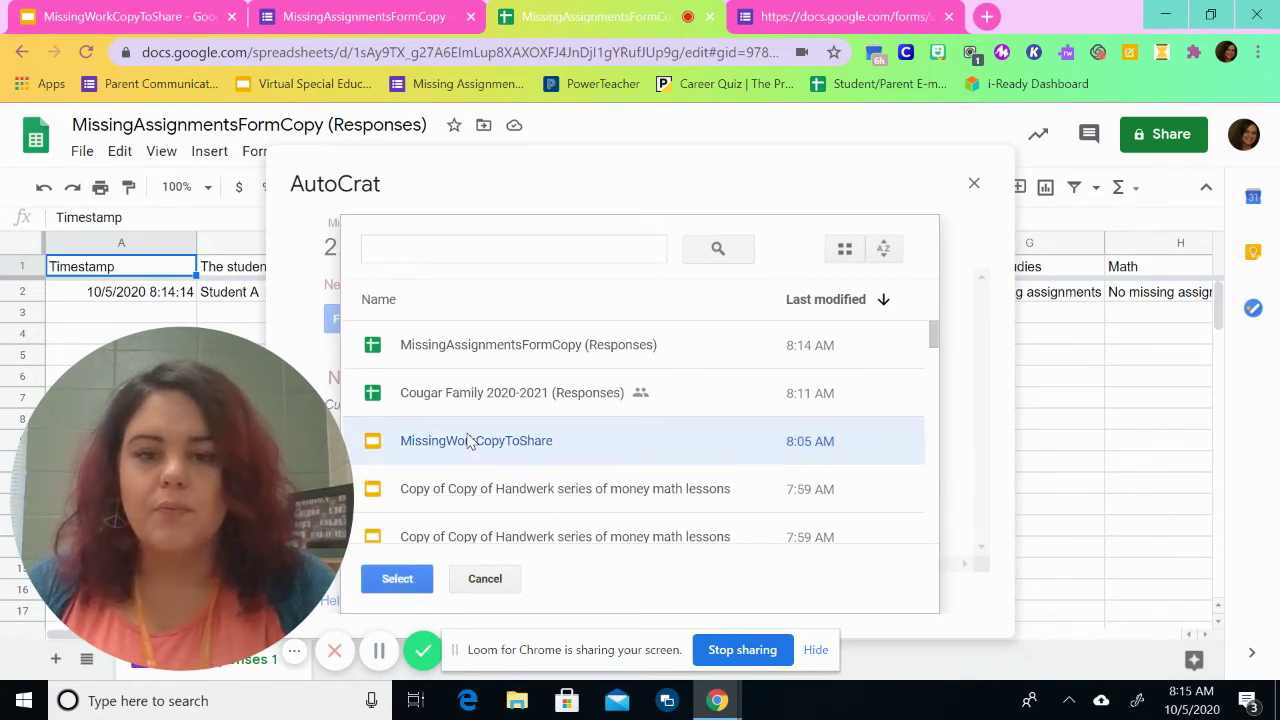
left_click(400, 580)
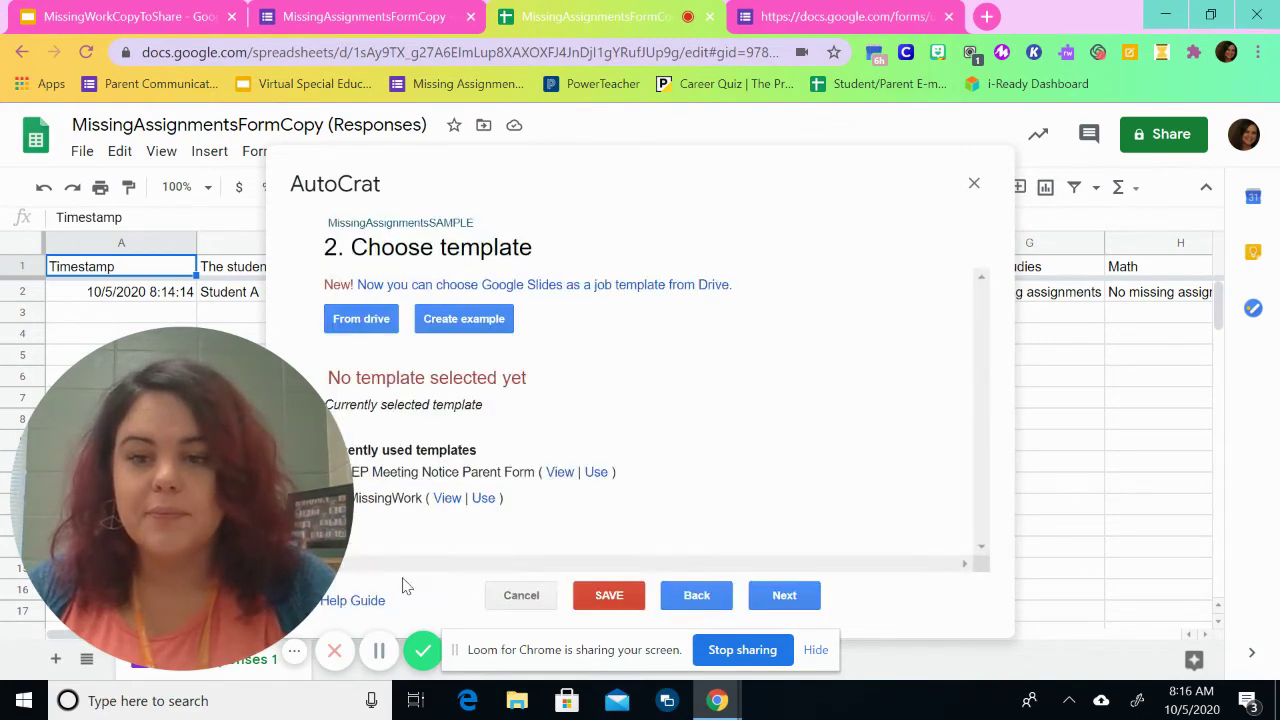
left_click(766, 595)
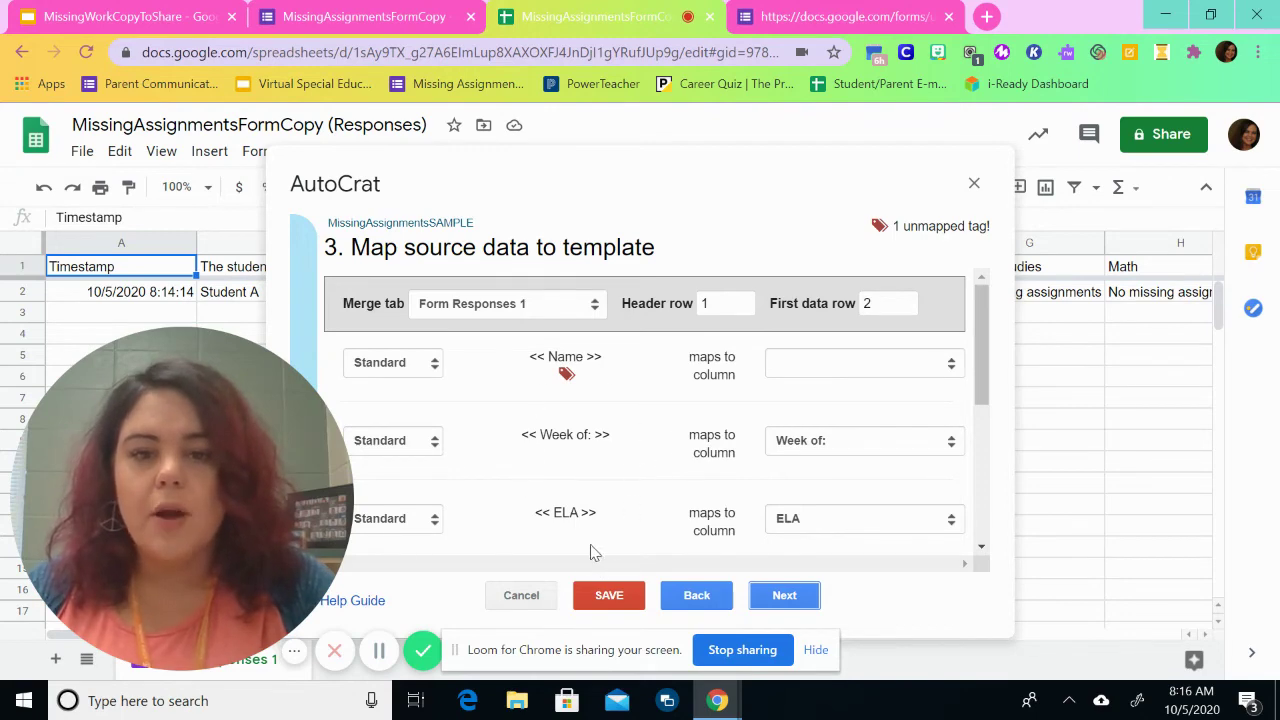
Step: Map the Name tag to 'The student you are discussing is...' and check the Week of: mapping
left_click(843, 366)
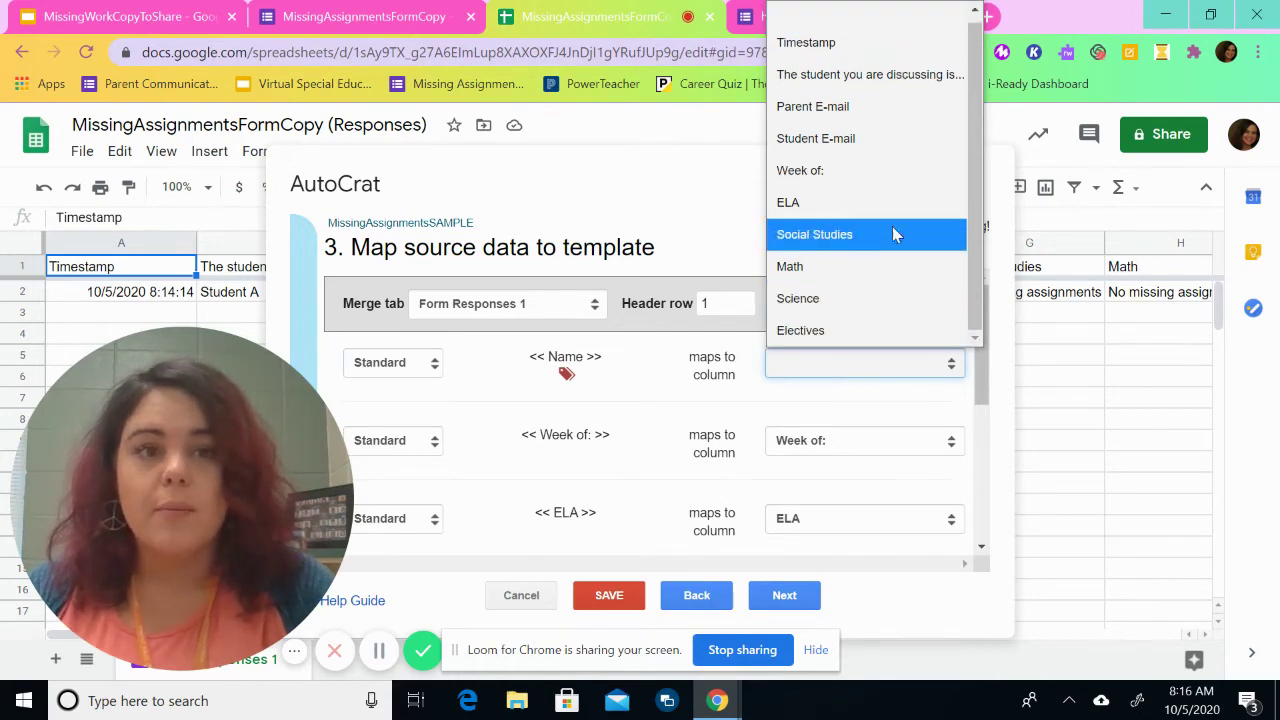
left_click(903, 75)
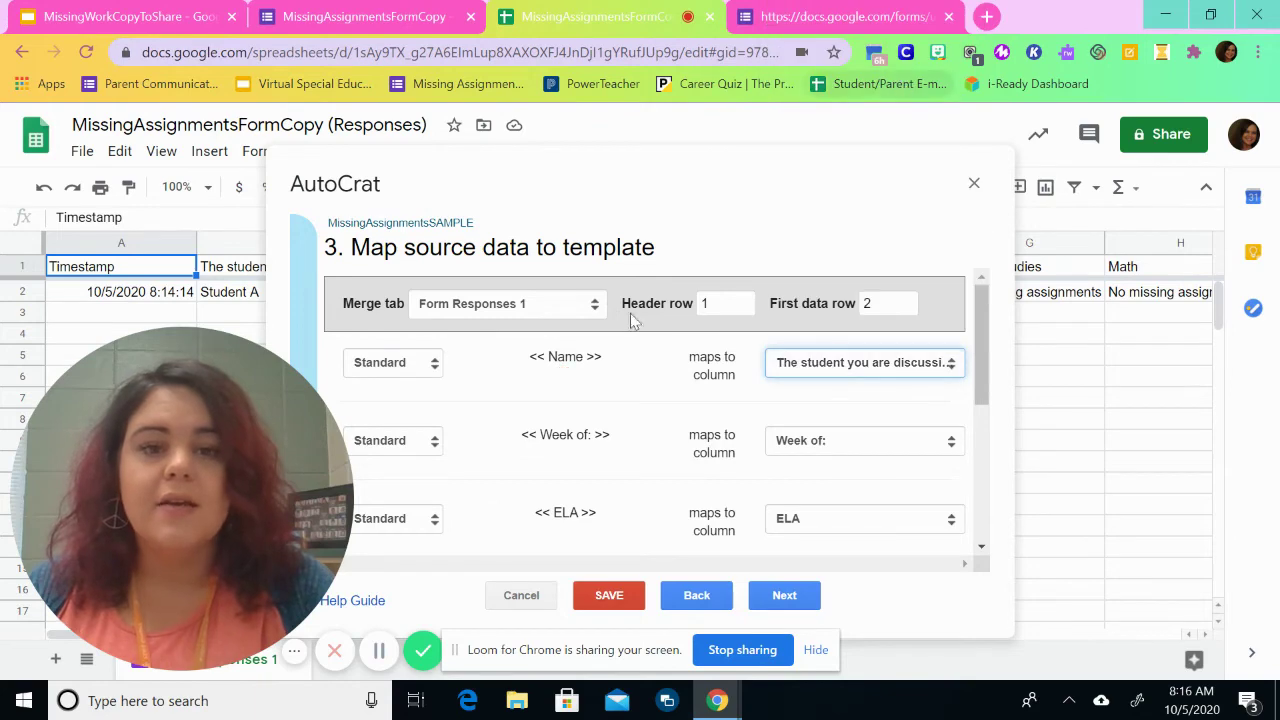
left_click(820, 437)
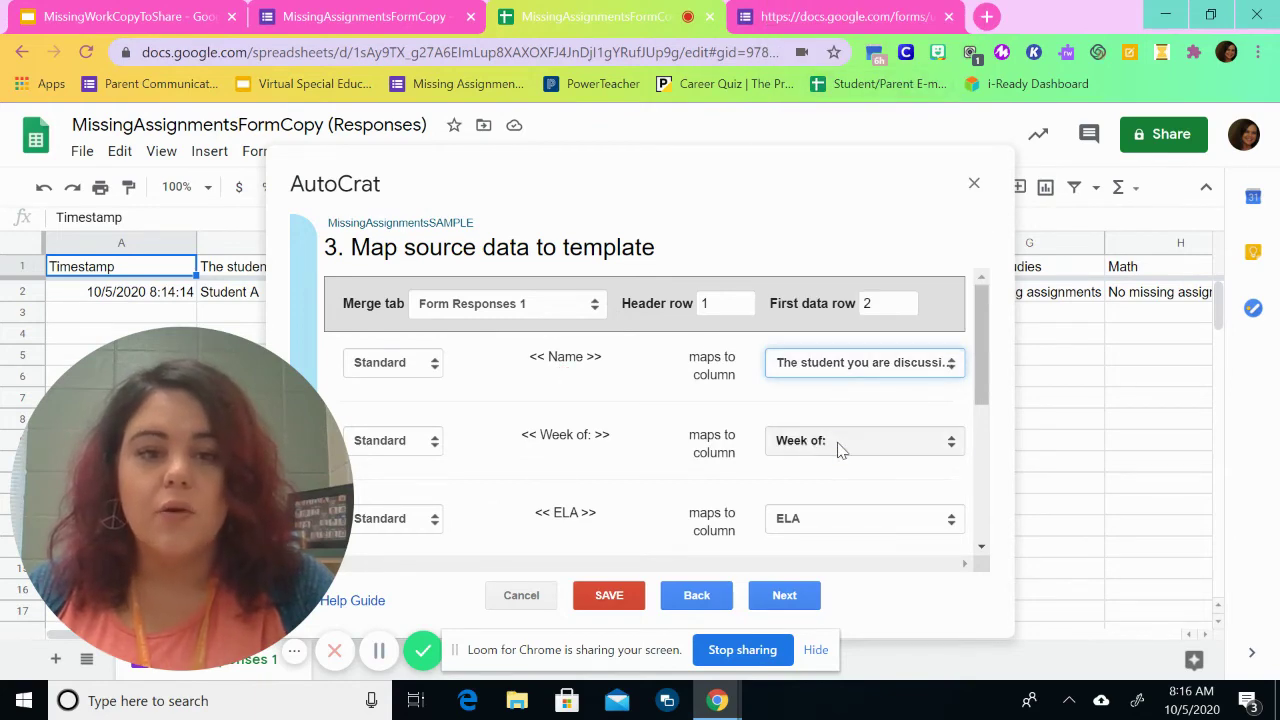
left_click(838, 449)
left_click_drag(979, 371, 1003, 517)
scroll(950, 500, "up", 5)
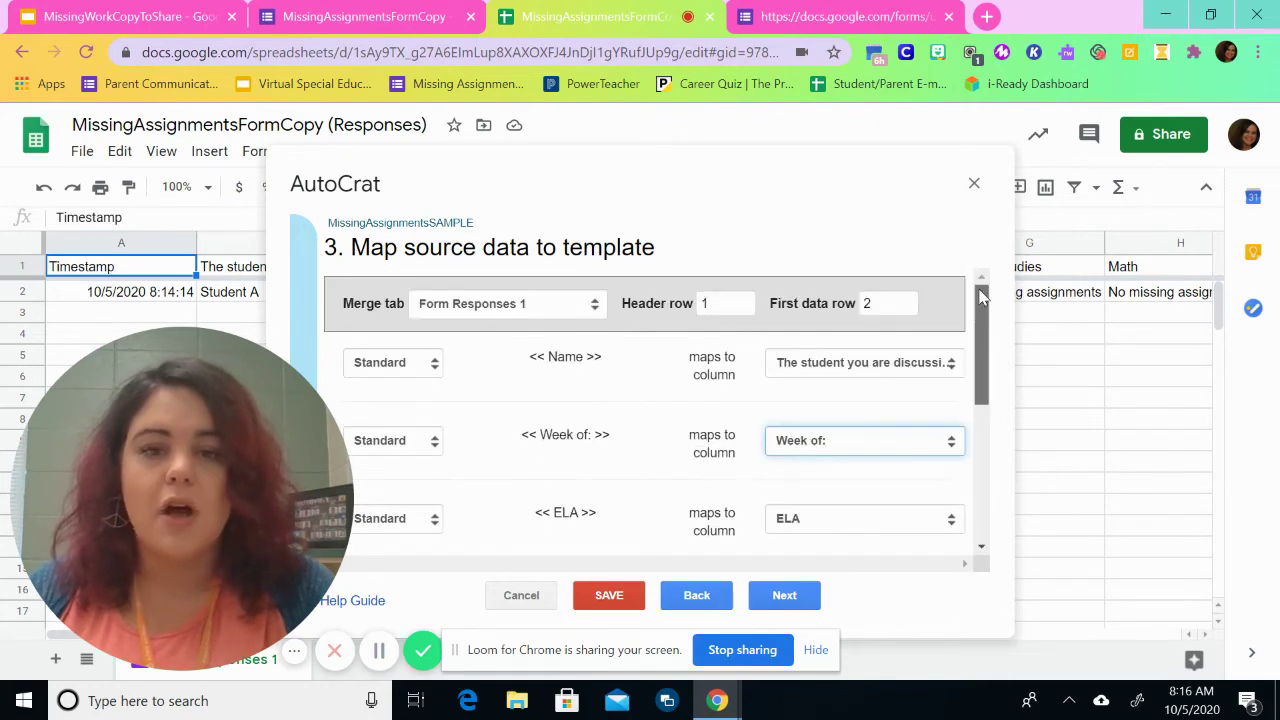
Step: Name the merged files MissingAssignmentsSample and set their file type to PDF
left_click(784, 596)
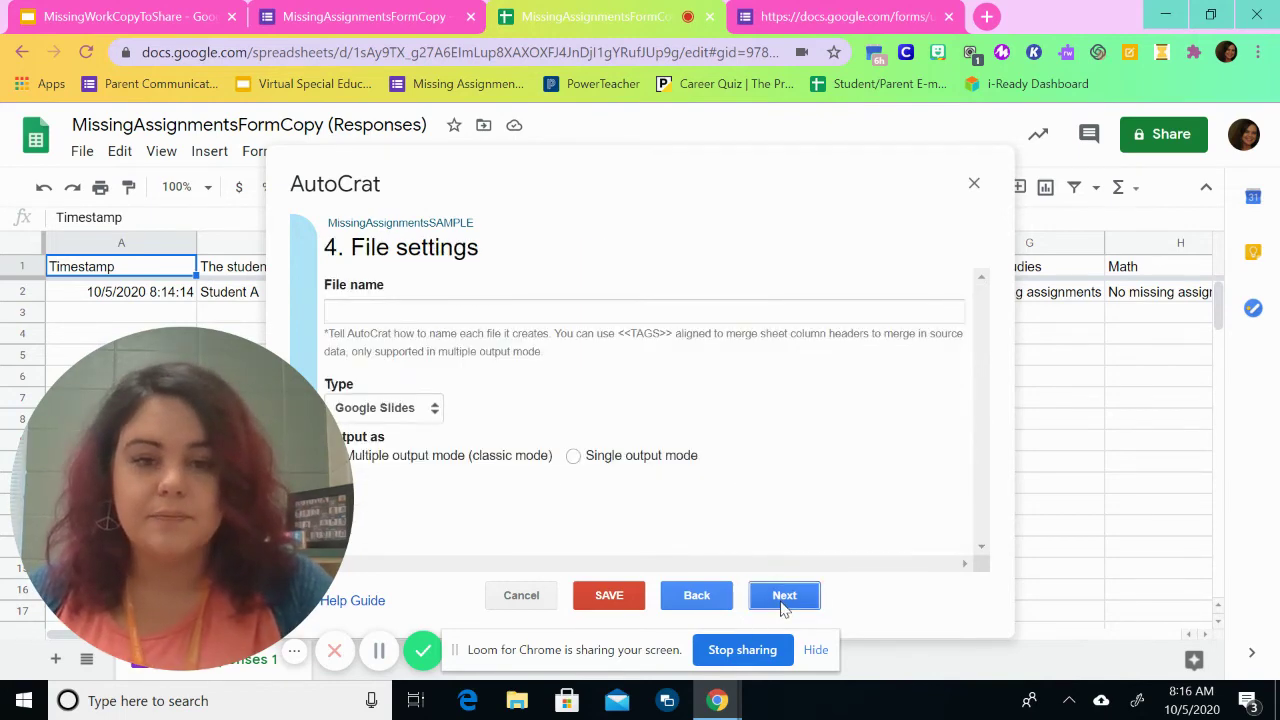
left_click(540, 310)
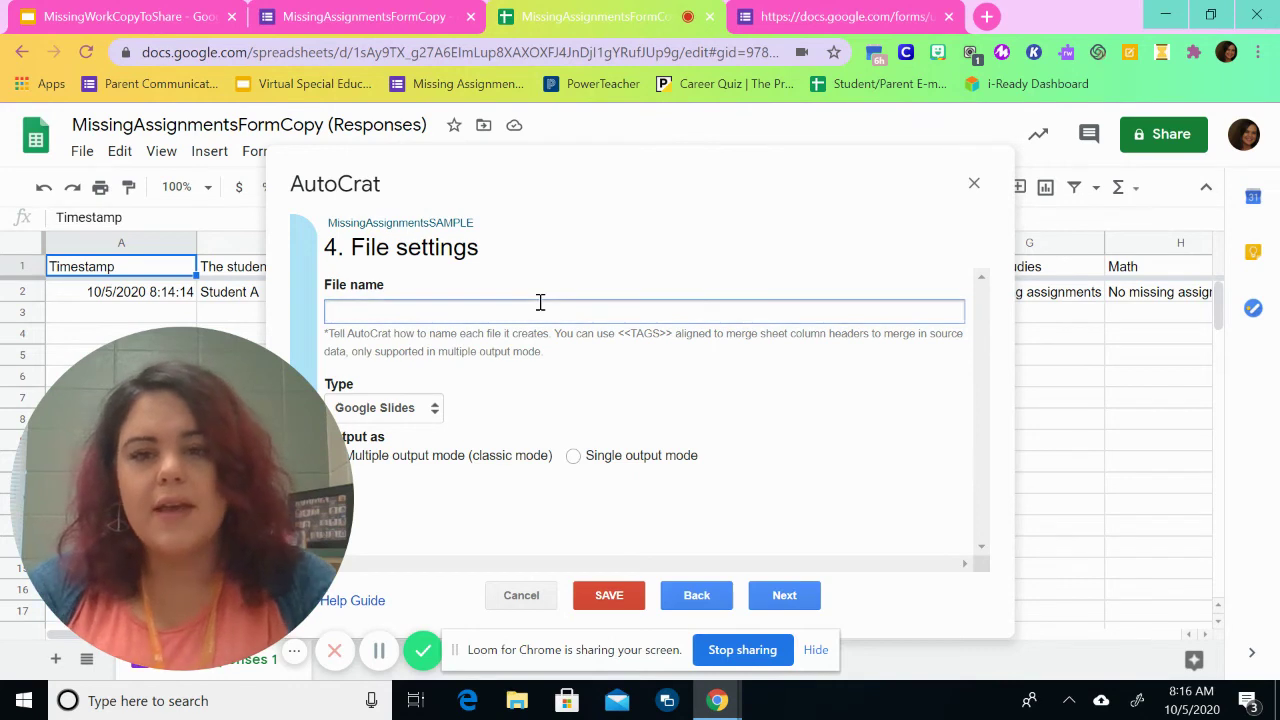
type("MissingAssignmentsSample")
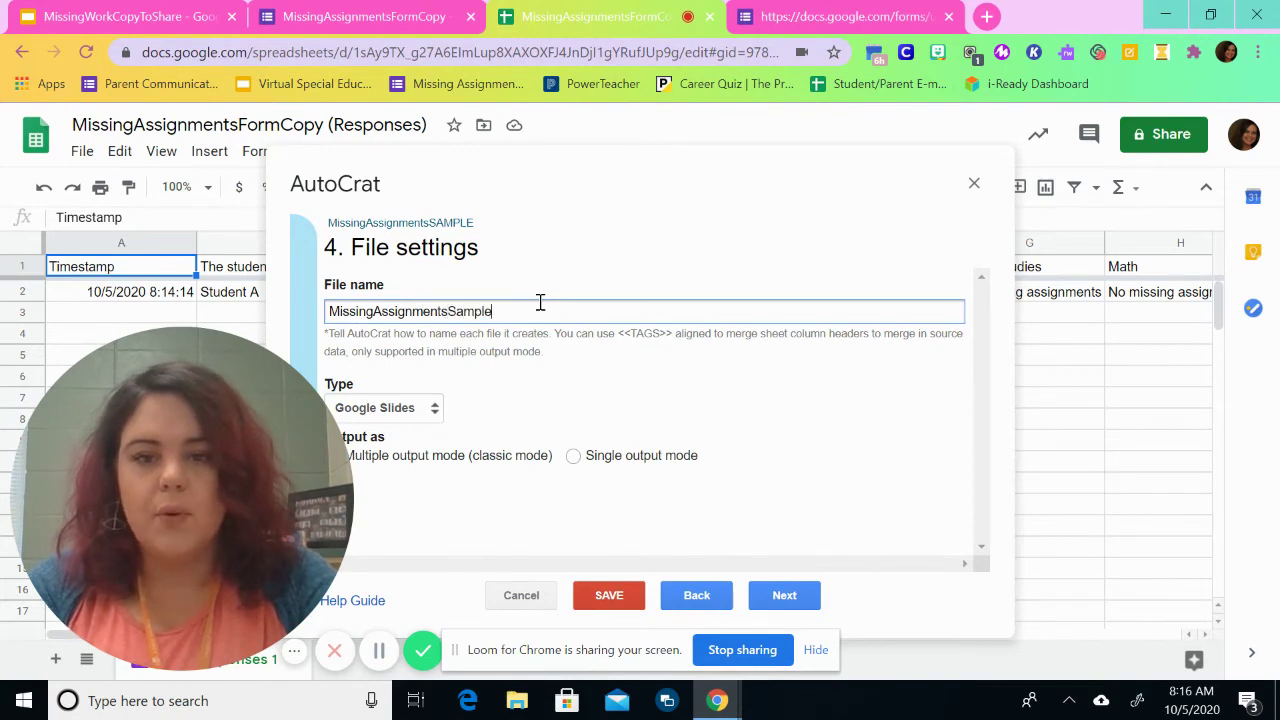
left_click(432, 409)
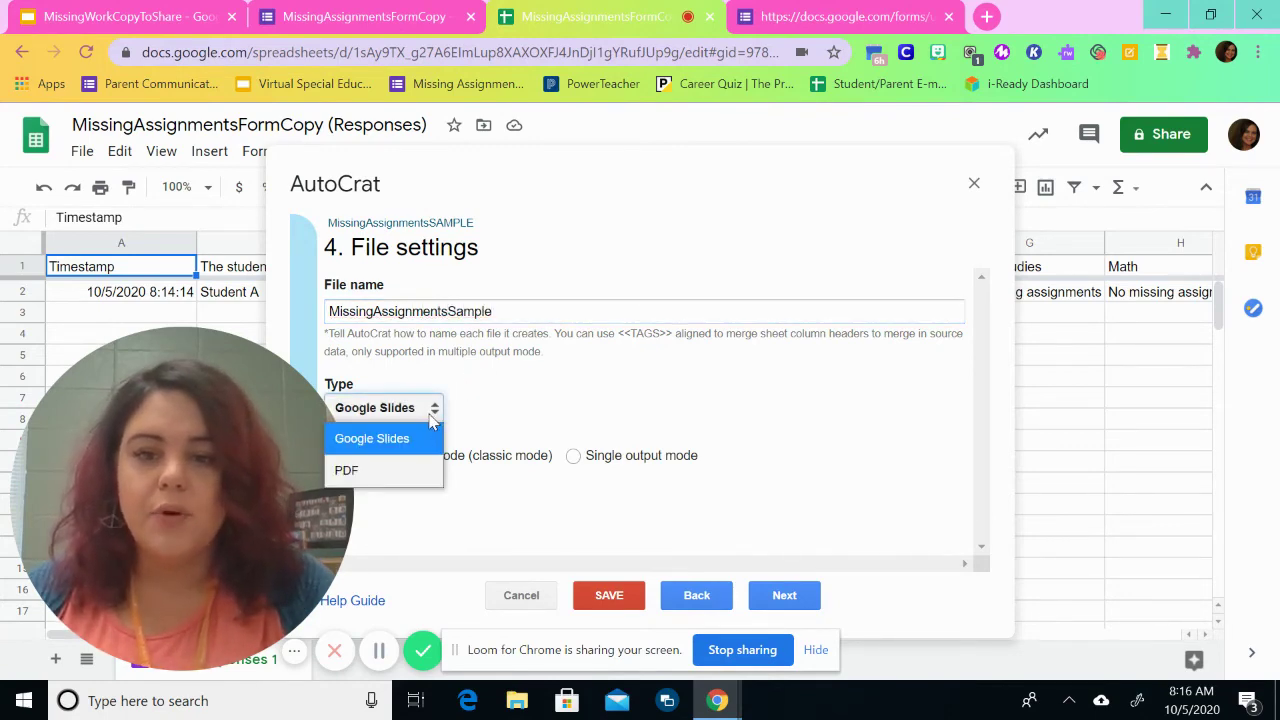
left_click(414, 462)
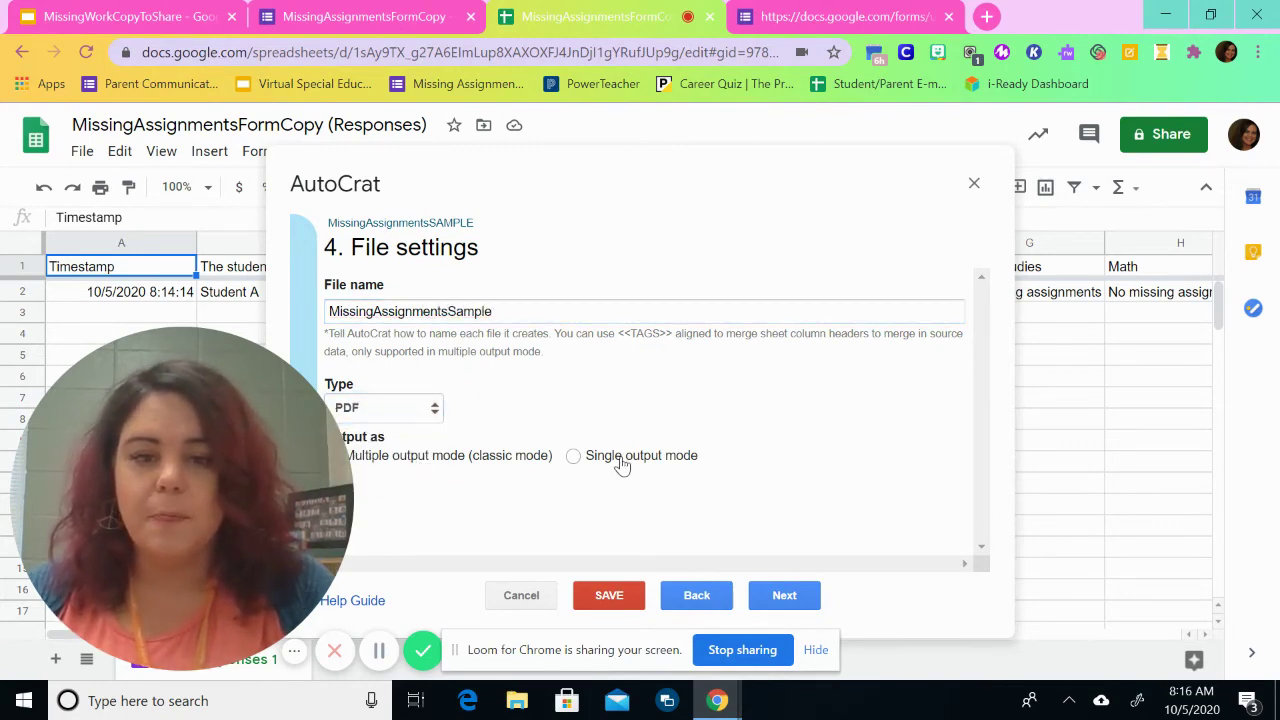
left_click(776, 598)
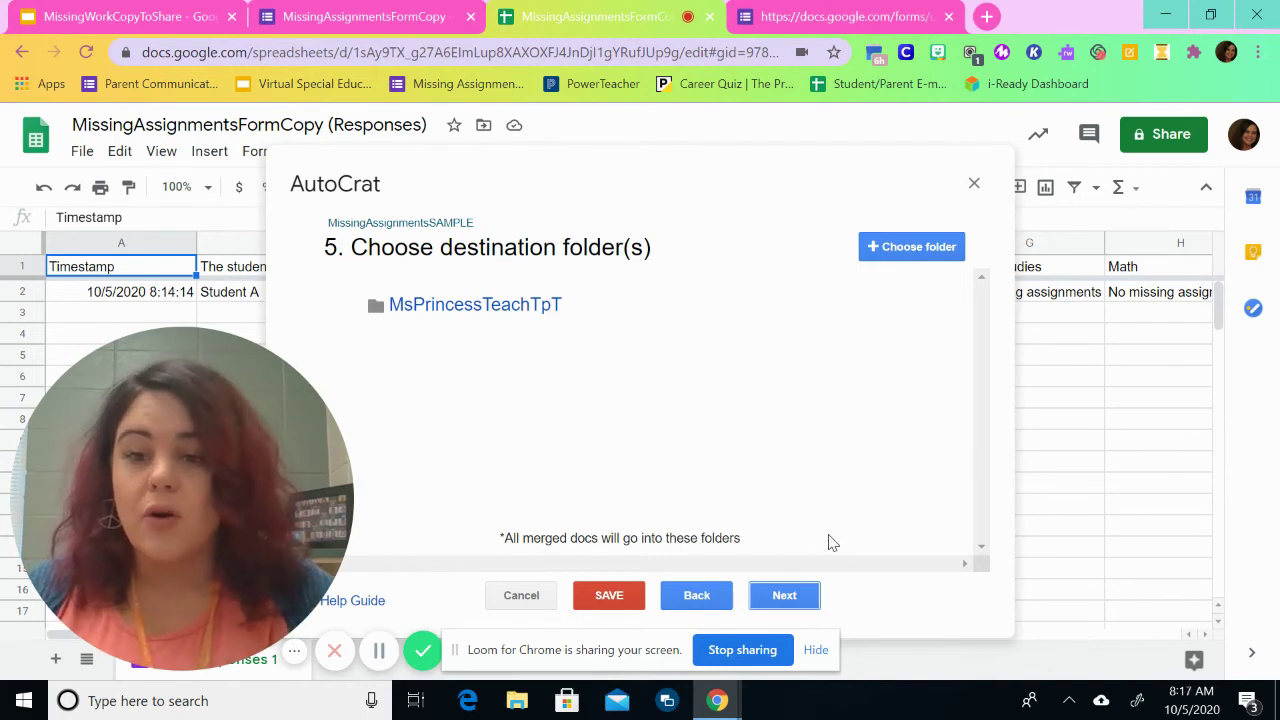
Step: Skip the dynamic folder and merge condition steps, then set each merged doc to be shared as PDF
left_click(785, 596)
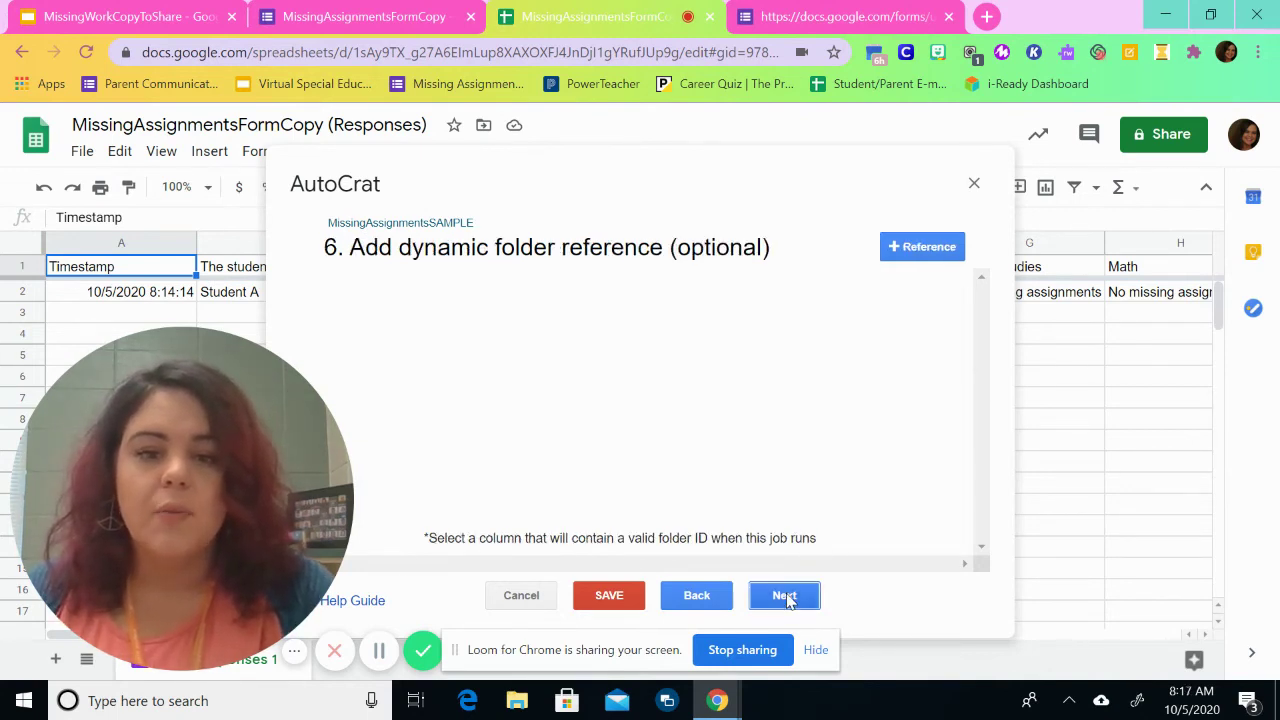
left_click(785, 596)
left_click(790, 597)
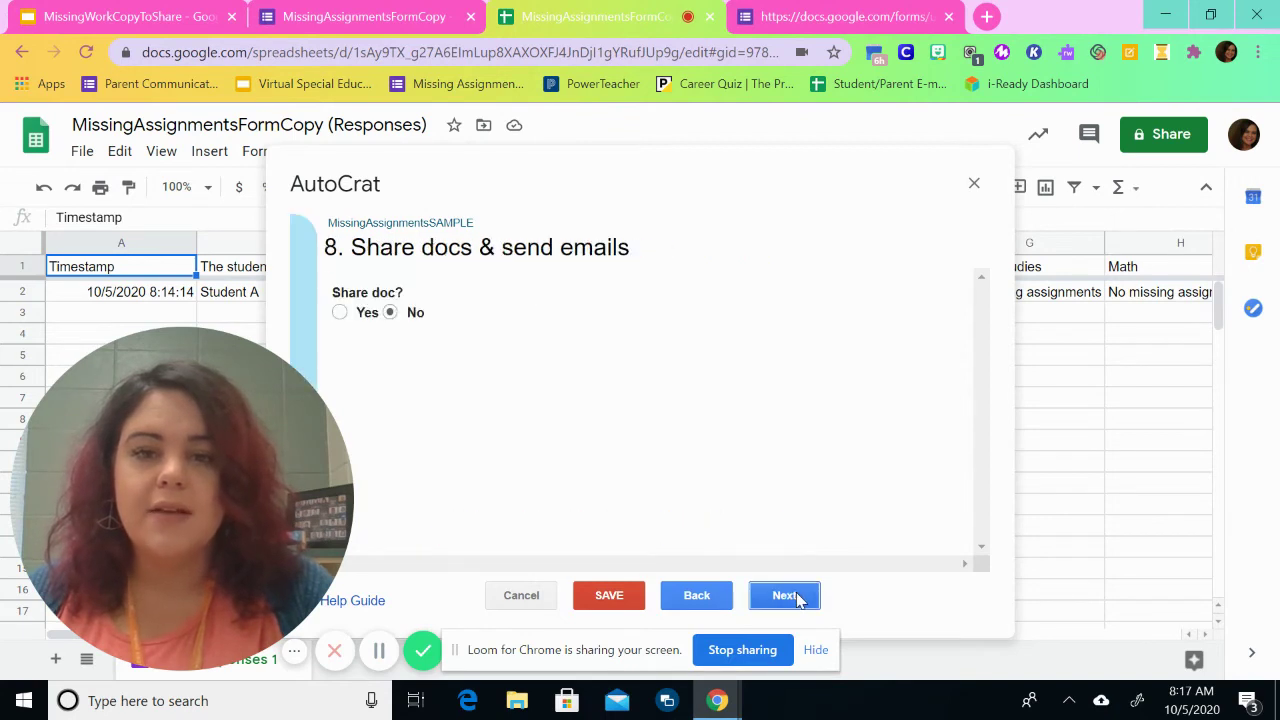
left_click(340, 314)
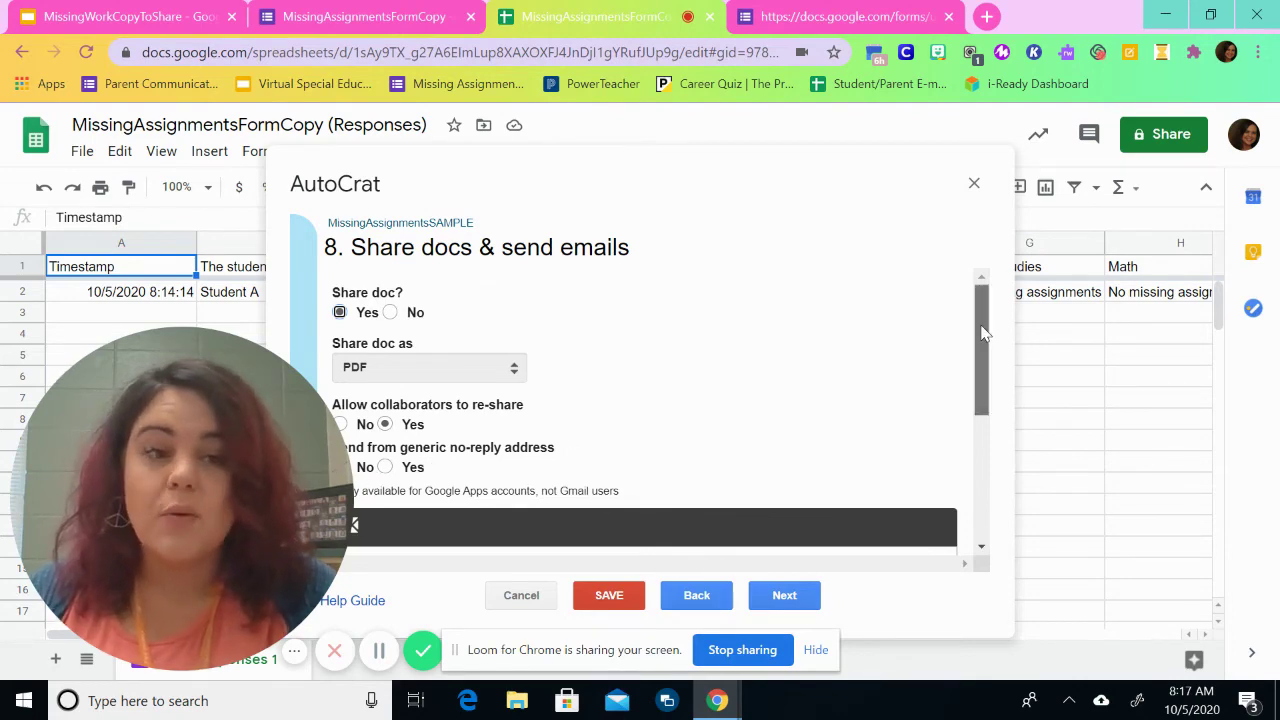
left_click_drag(985, 340, 988, 478)
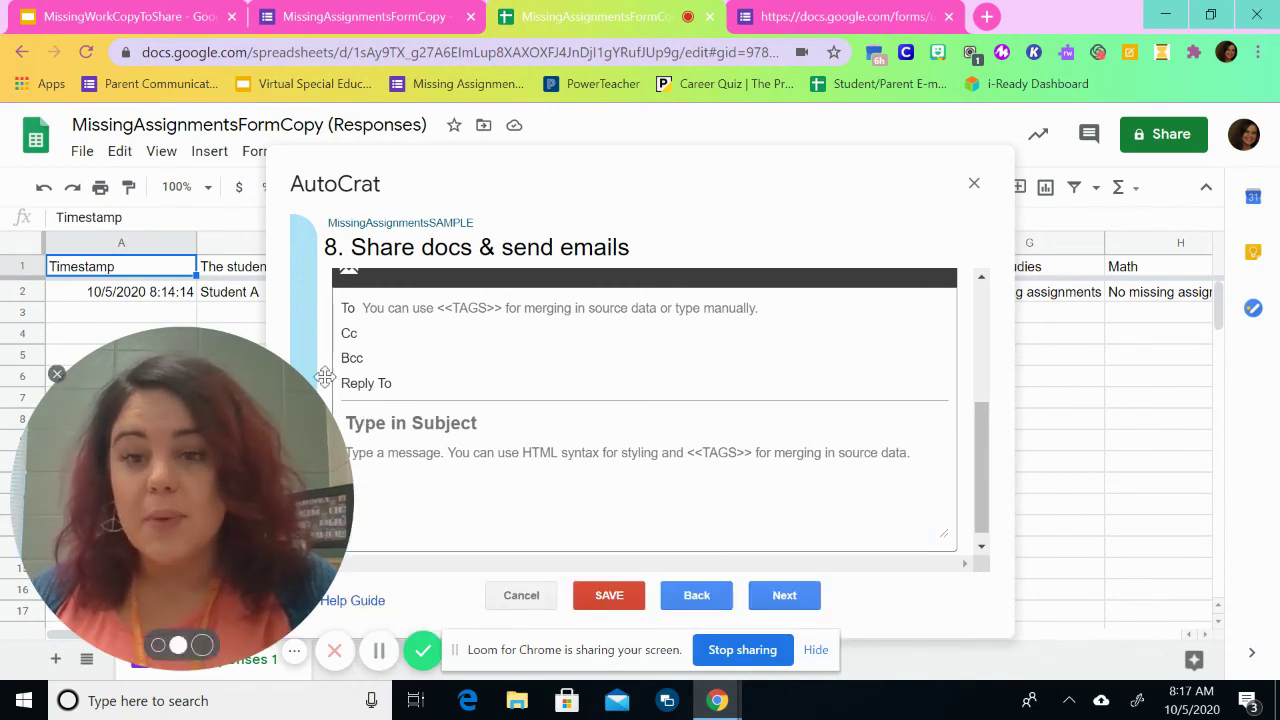
Step: Put the <<Parent E-mail>> merge tag in the email's To field
left_click(299, 328)
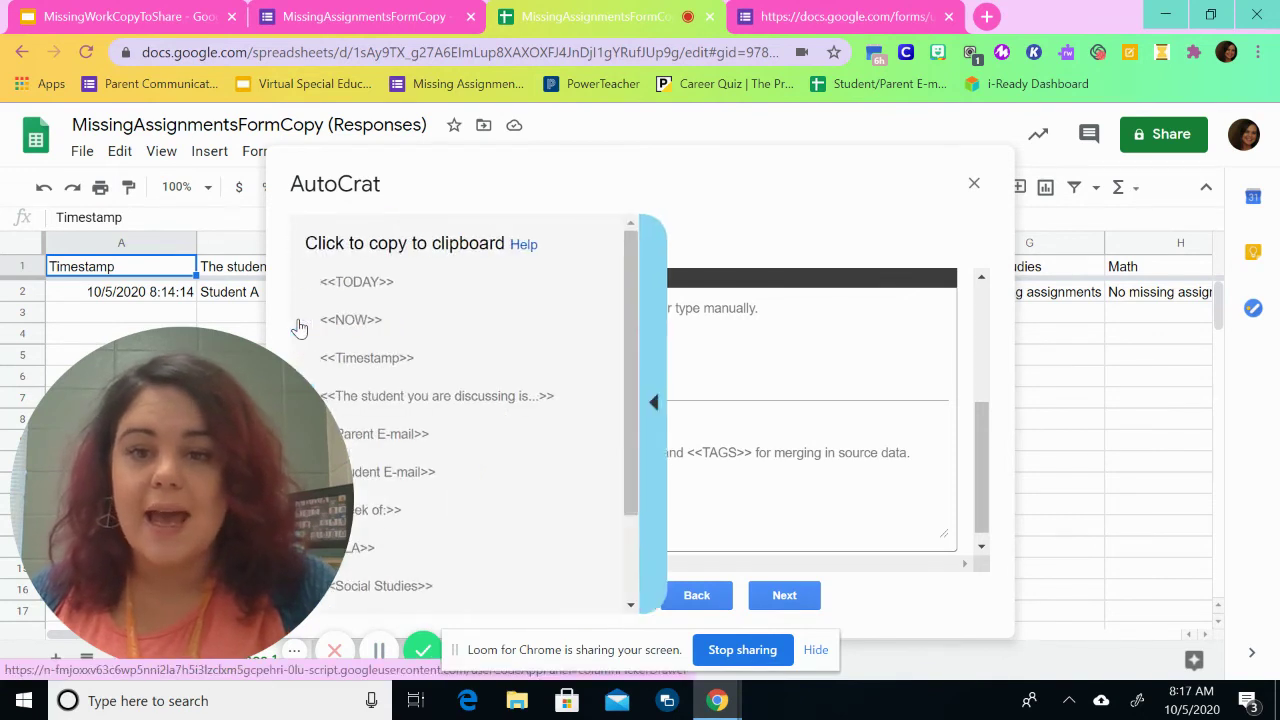
left_click(523, 429)
left_click(423, 310)
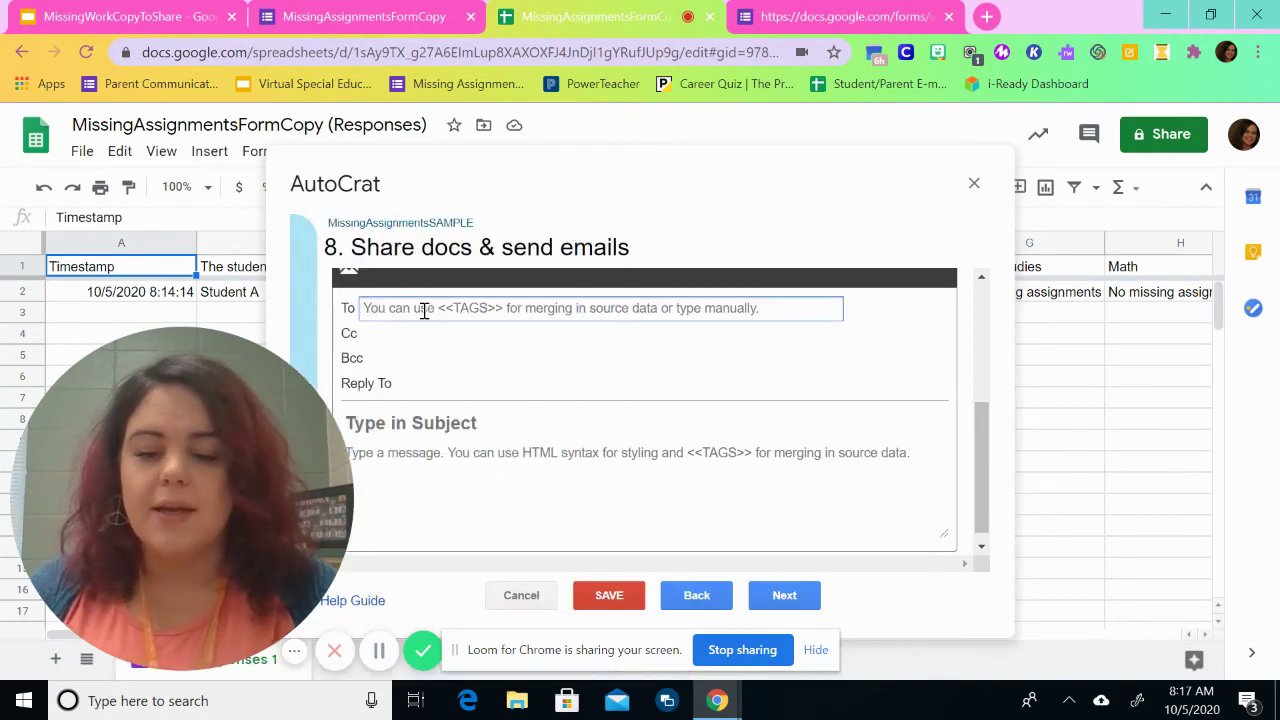
type("<<Parent E-mail>>")
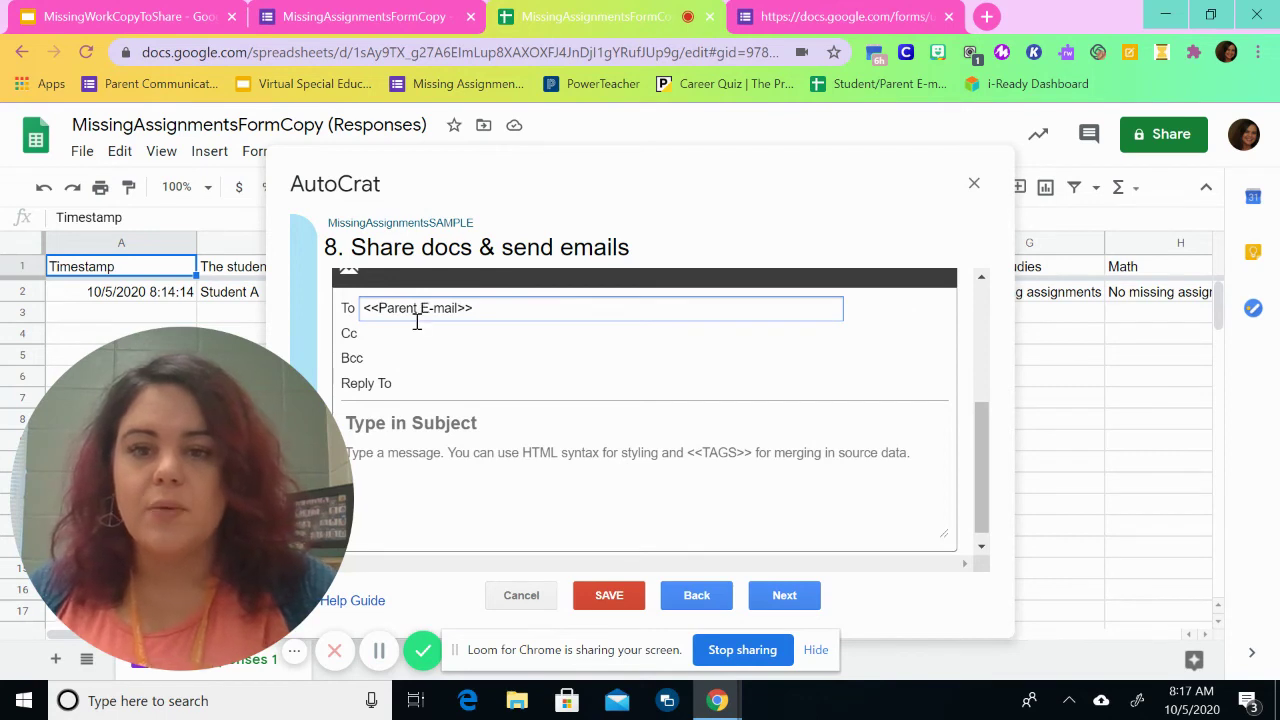
Step: Add the <<Student E-mail>> tag as Cc and enter a reply-to email address
left_click(402, 336)
left_click(304, 326)
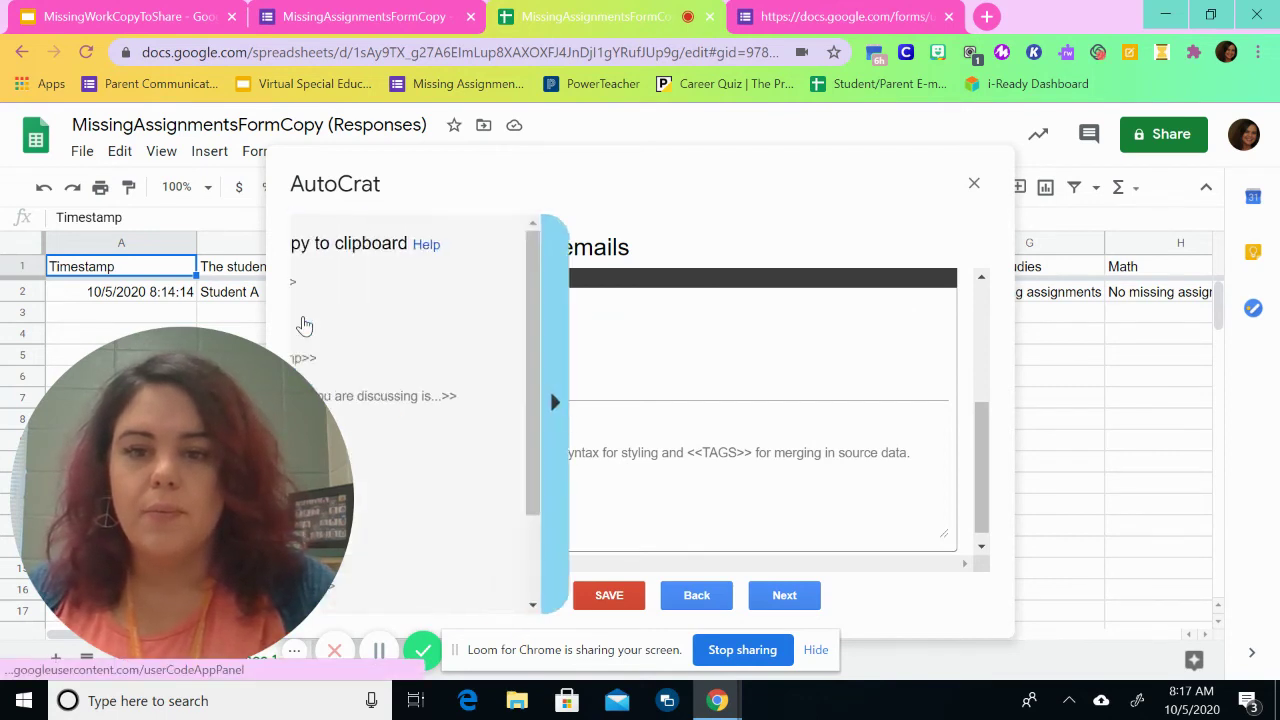
left_click(416, 478)
left_click(420, 336)
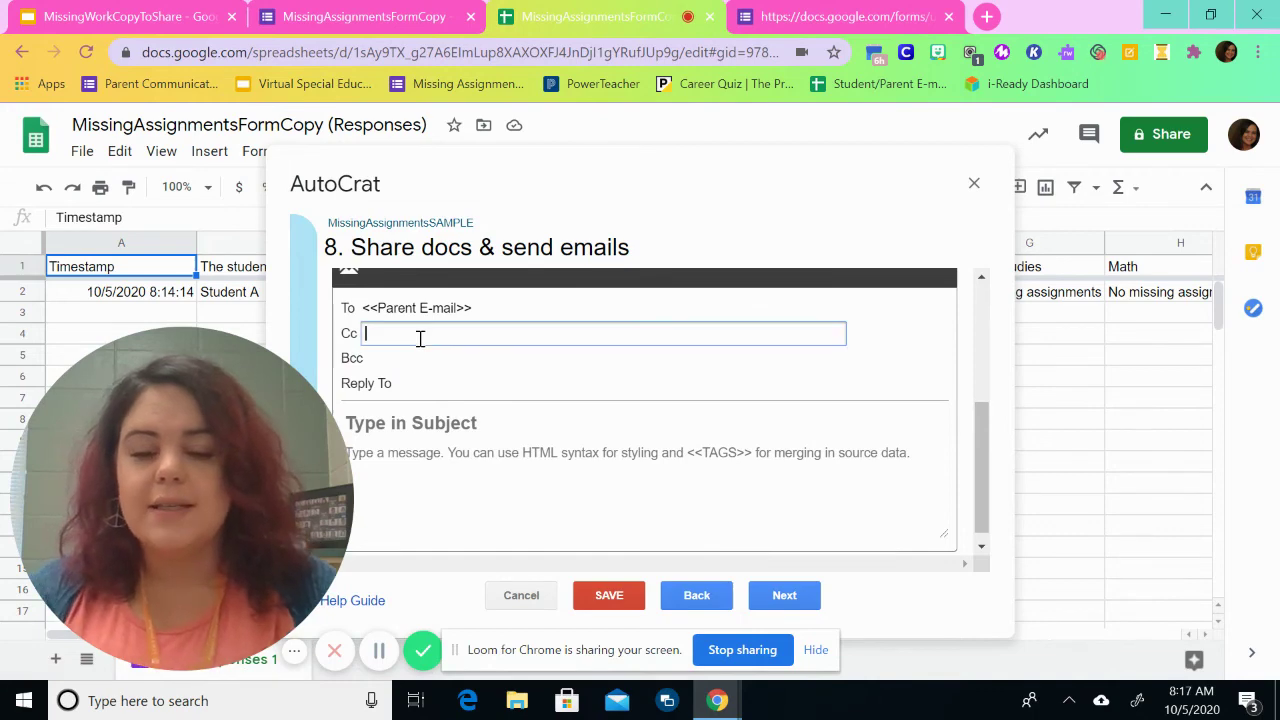
type("<<Student E-mail>>")
left_click(448, 384)
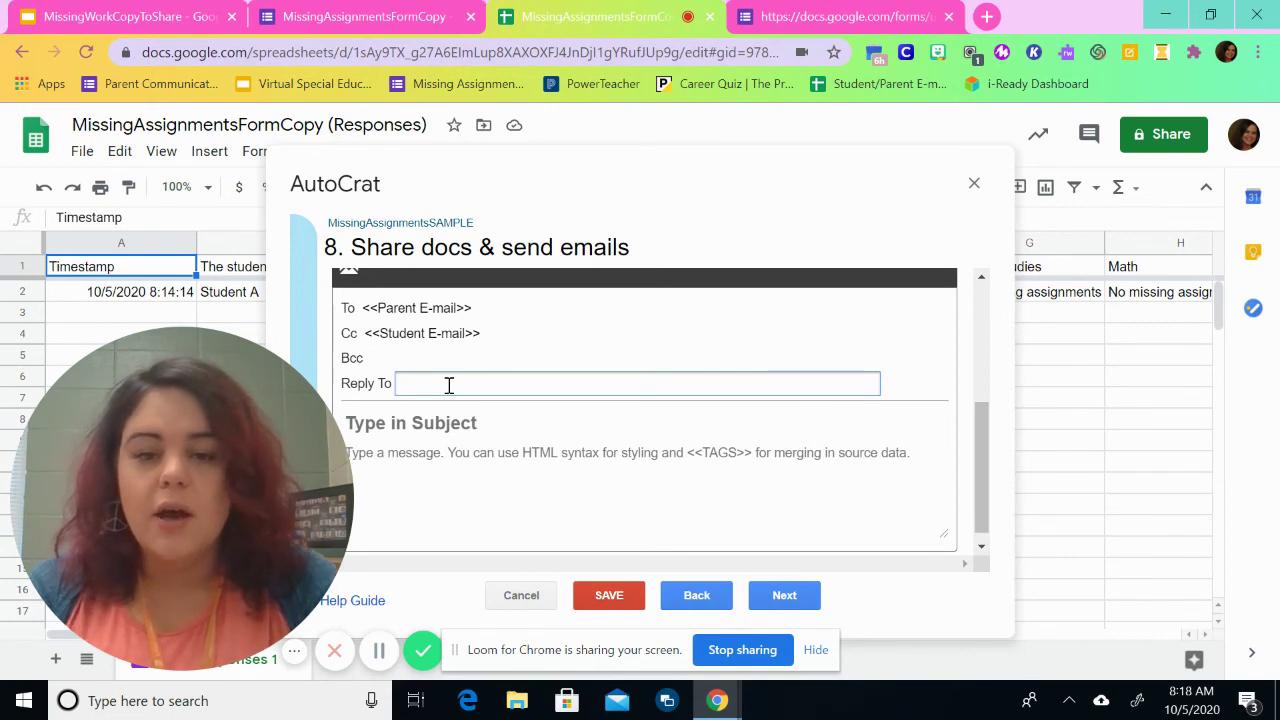
type("myemail@gmail.cmo")
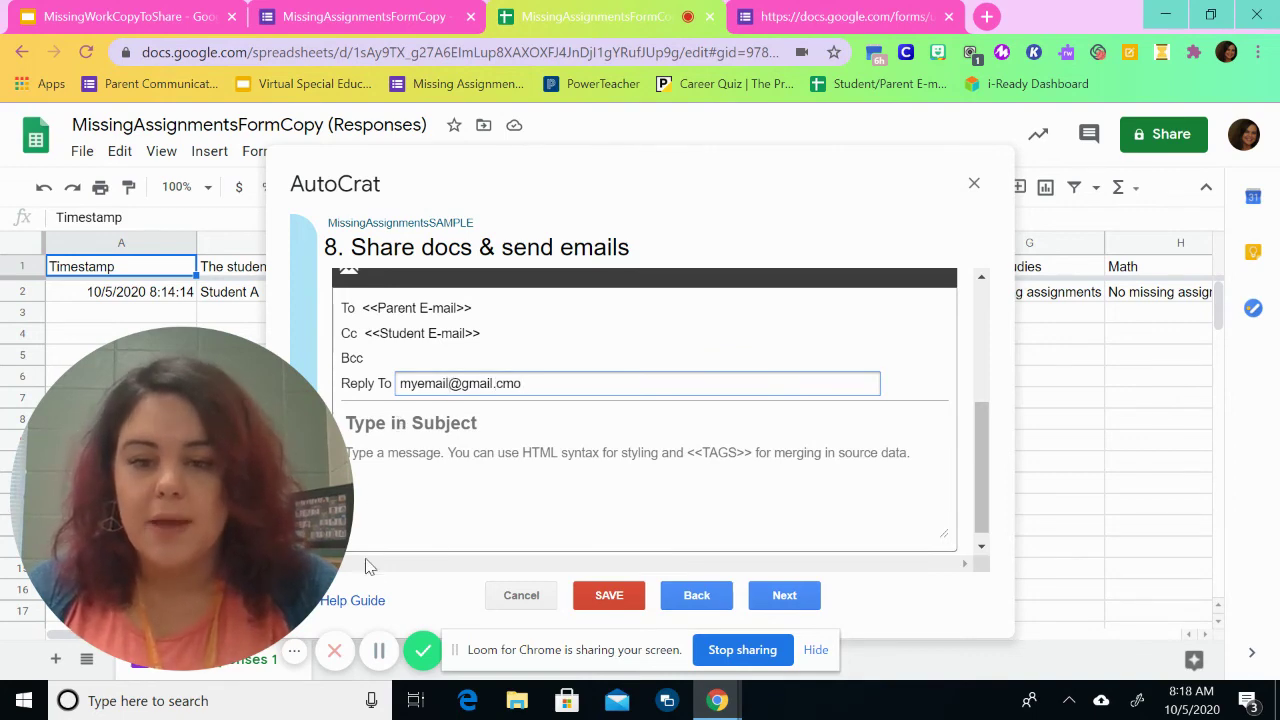
left_click(379, 650)
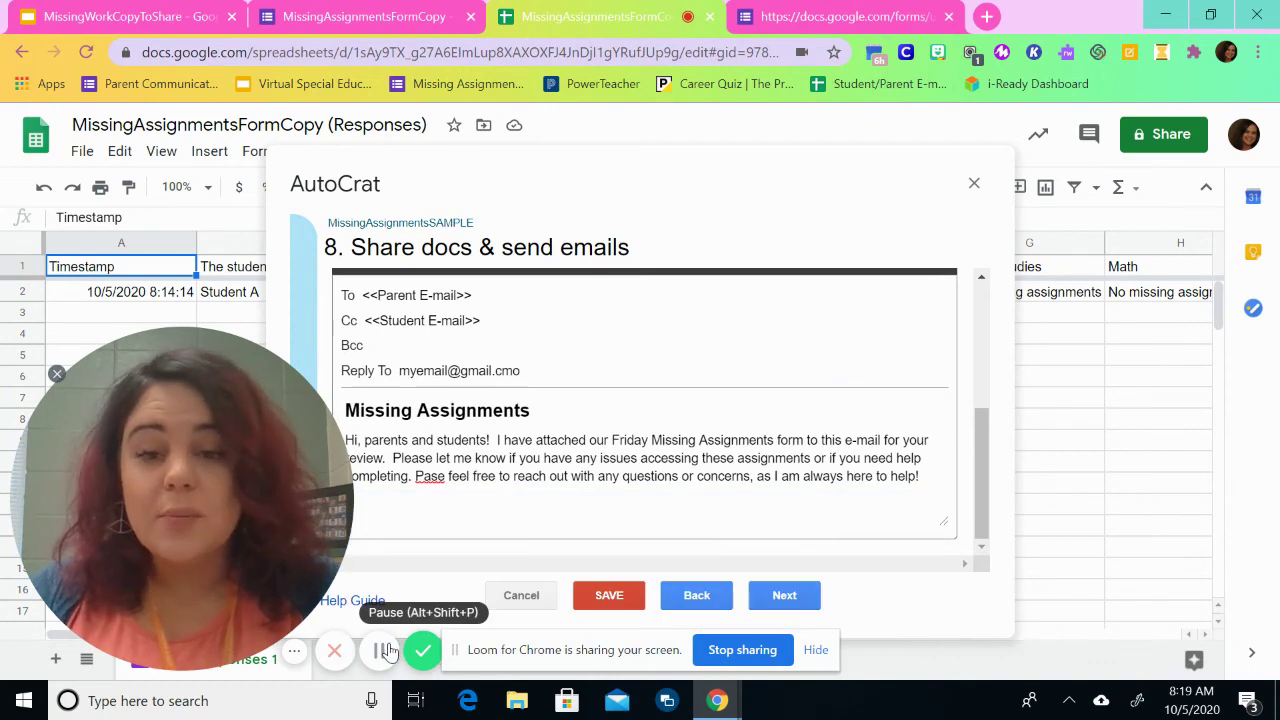
Step: Turn on Run on form trigger and confirm enabling form triggers
left_click(811, 600)
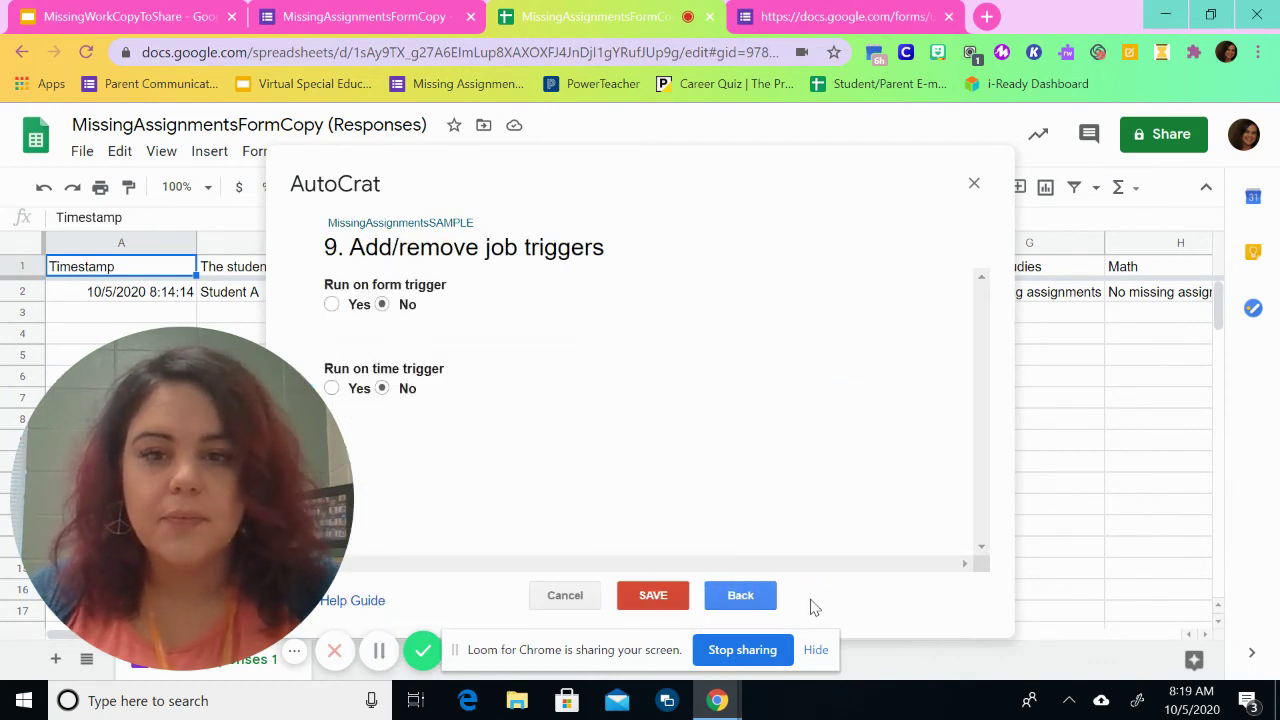
left_click(332, 305)
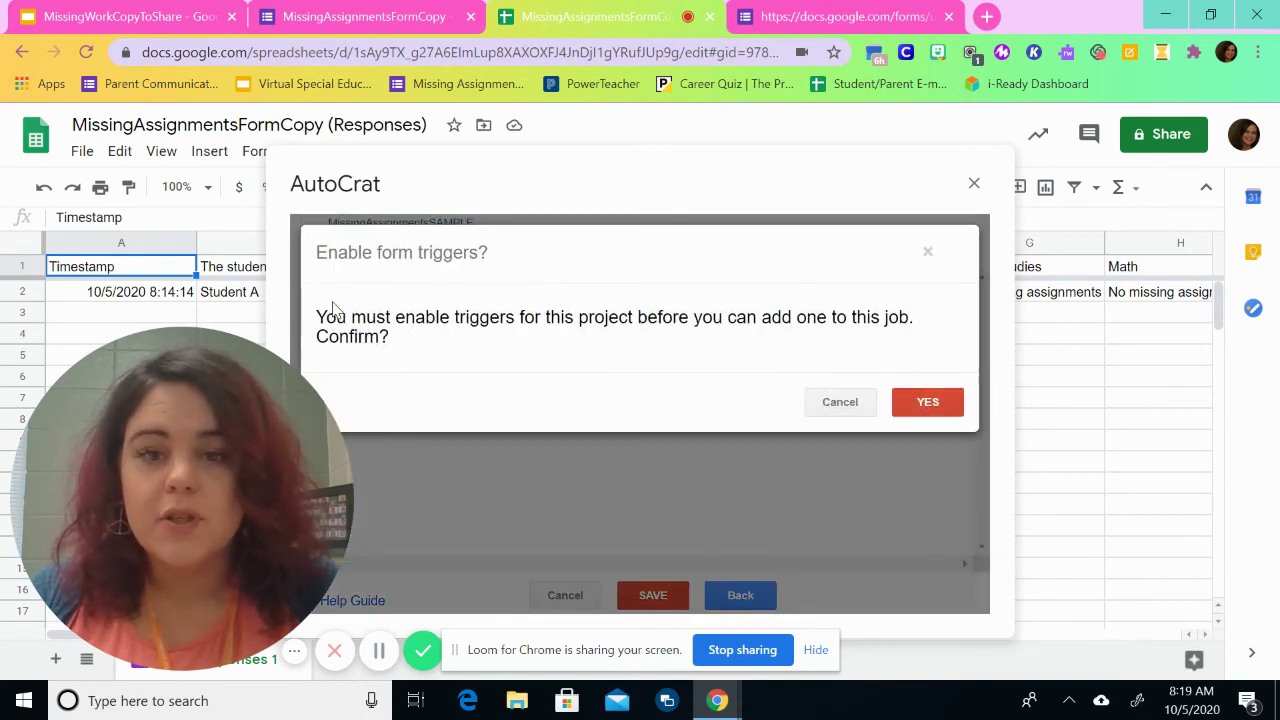
left_click(926, 410)
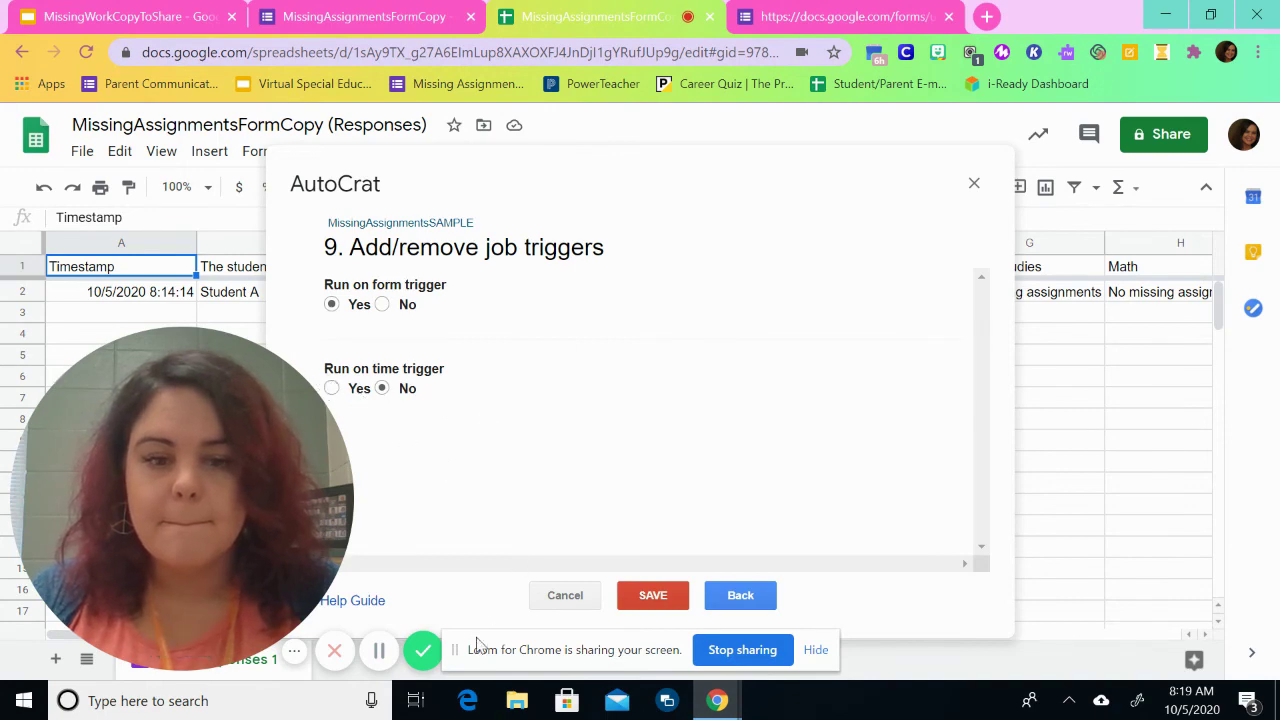
left_click(379, 651)
Step: Save the MissingAssignmentsSAMPLE merge job
left_click(878, 643)
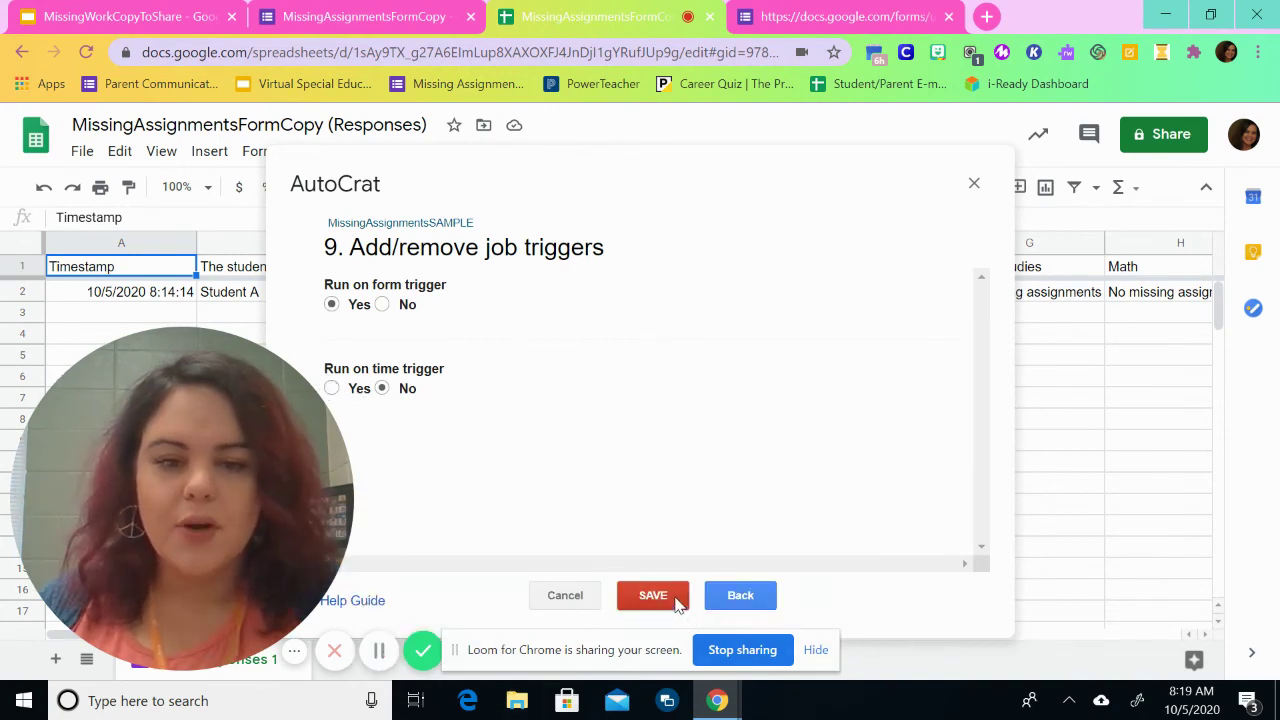
left_click(676, 600)
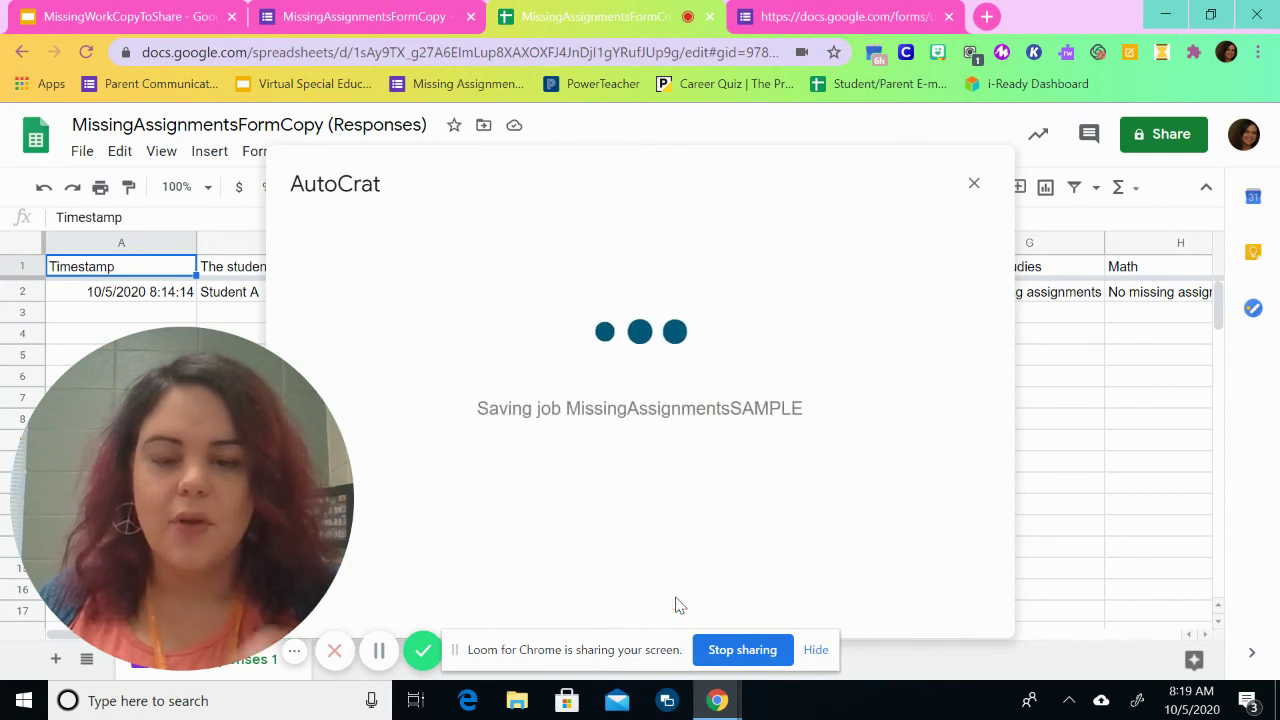